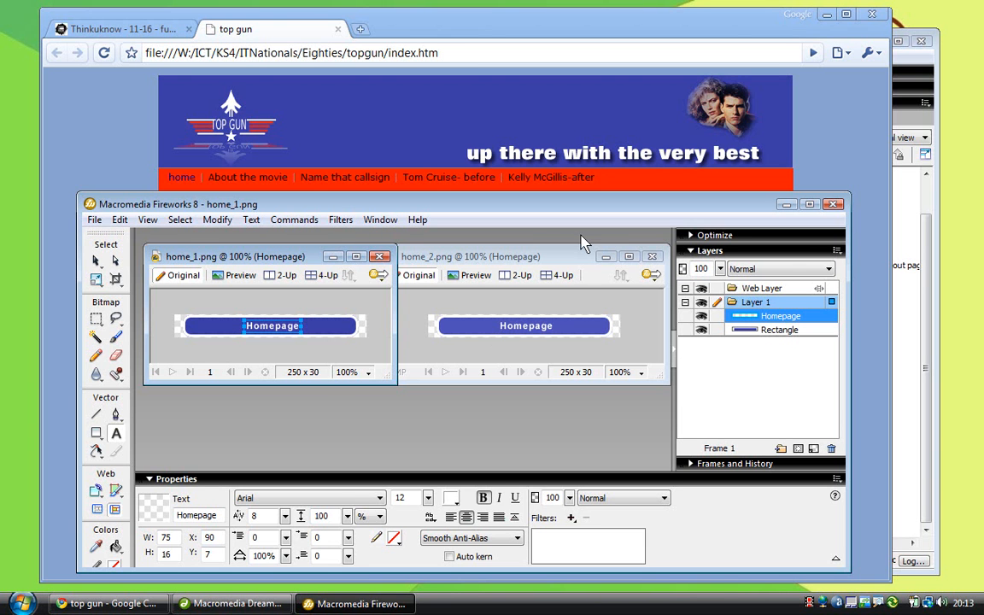
Step: Close the home_1.png and home_2.png button images and exit Fireworks
left_click(380, 258)
left_click(654, 258)
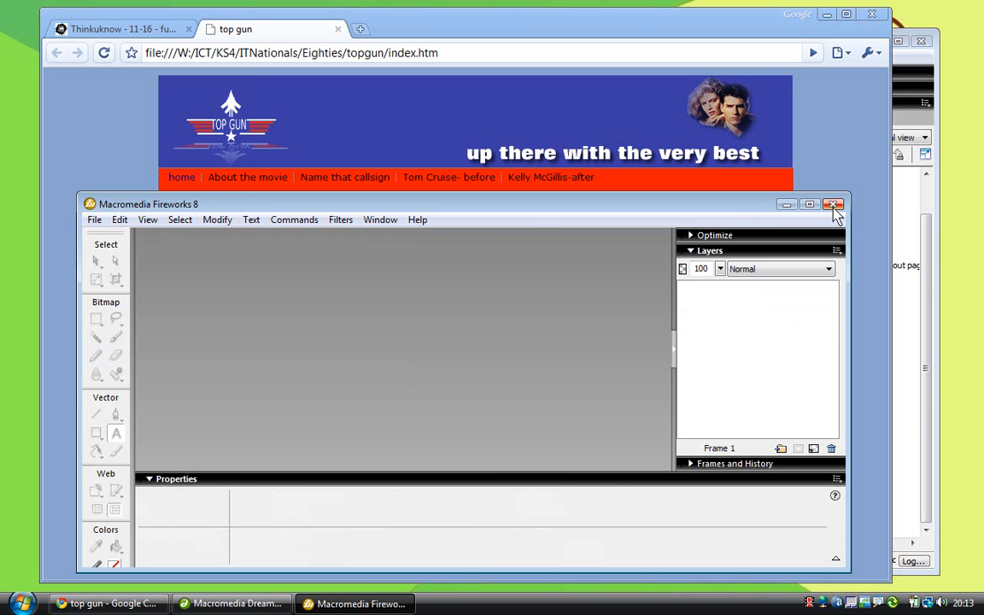
left_click(834, 206)
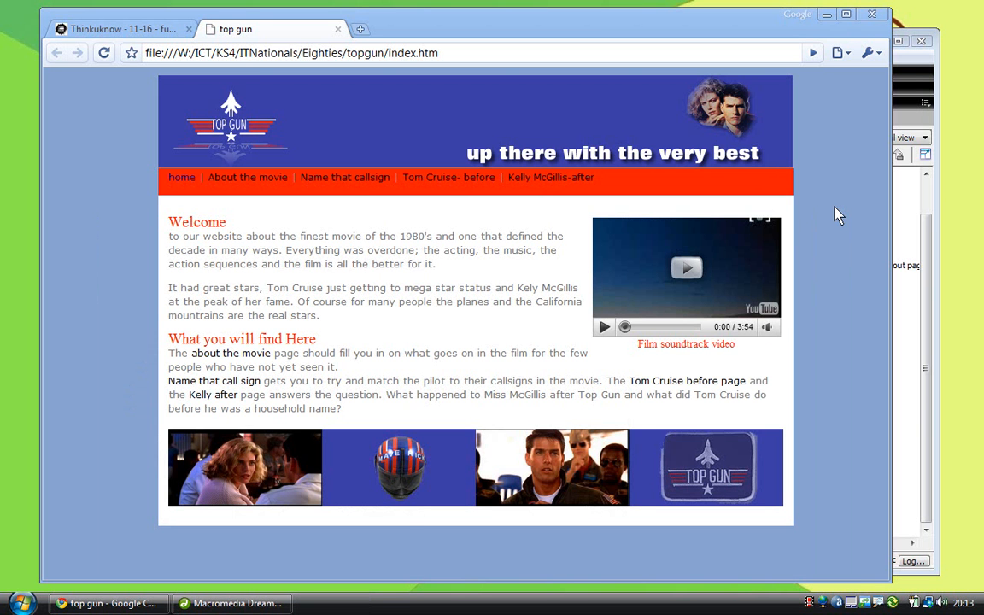
Step: Switch to Dreamweaver and open template.dwt from the TopGun site's Templates folder
left_click(241, 603)
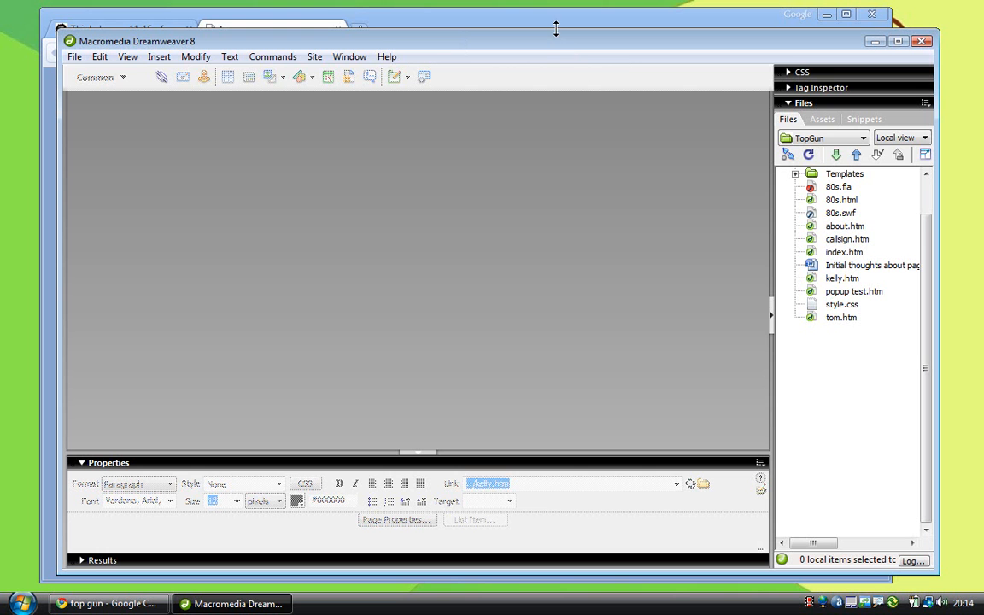
left_click(795, 174)
left_click(926, 204)
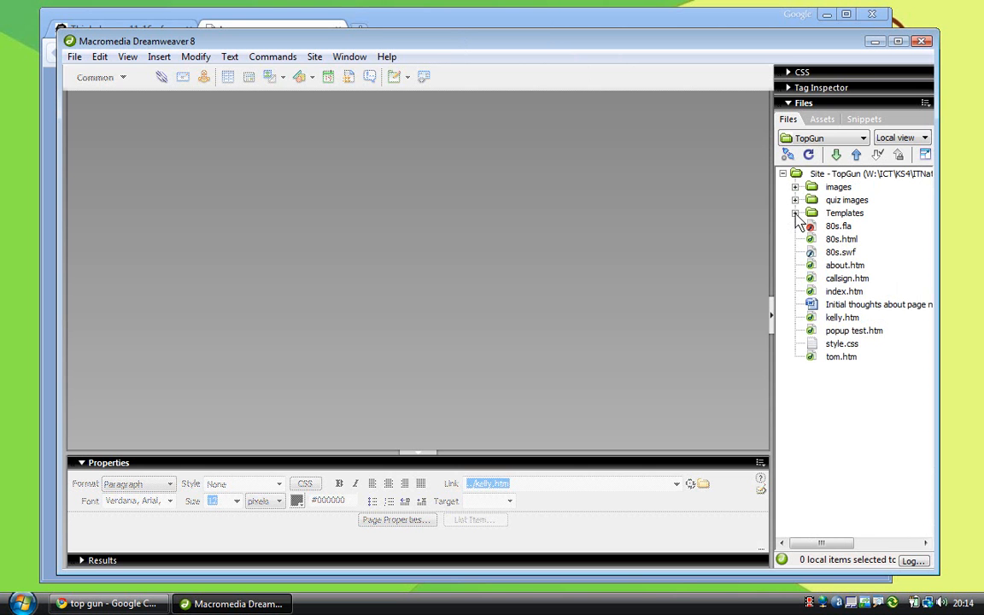
left_click(808, 154)
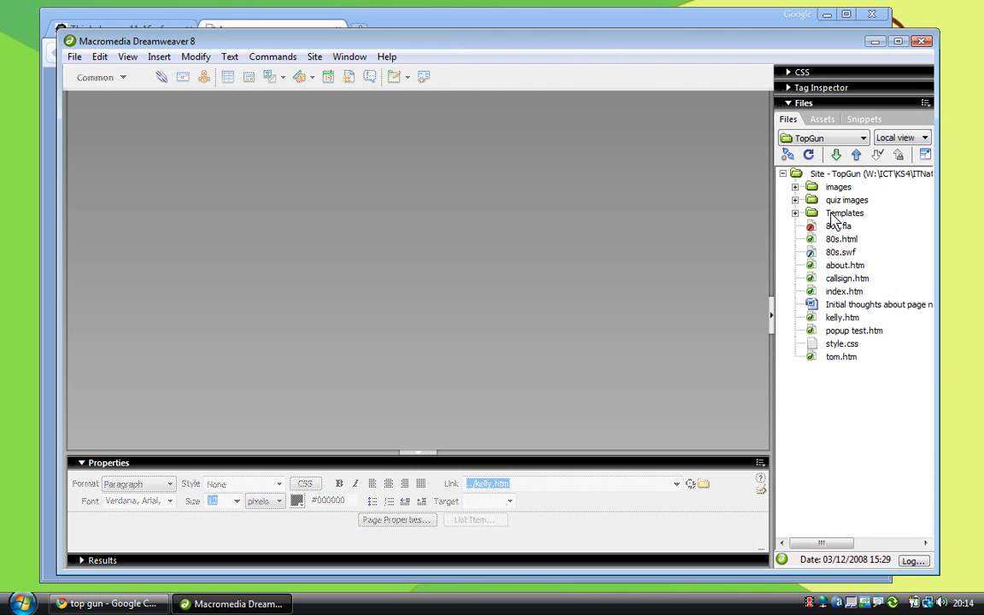
left_click(836, 215)
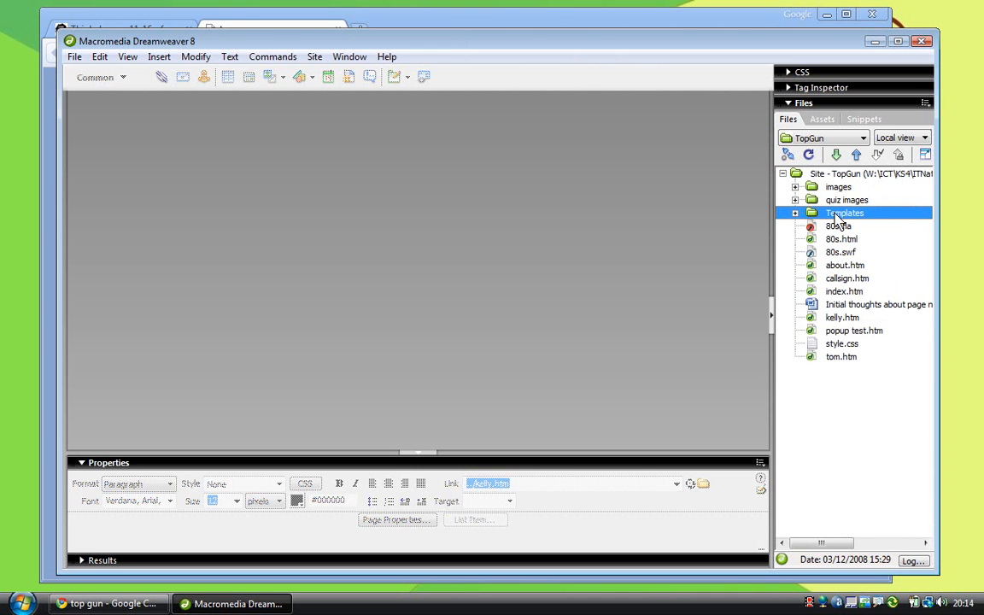
left_click(796, 213)
left_click(866, 240)
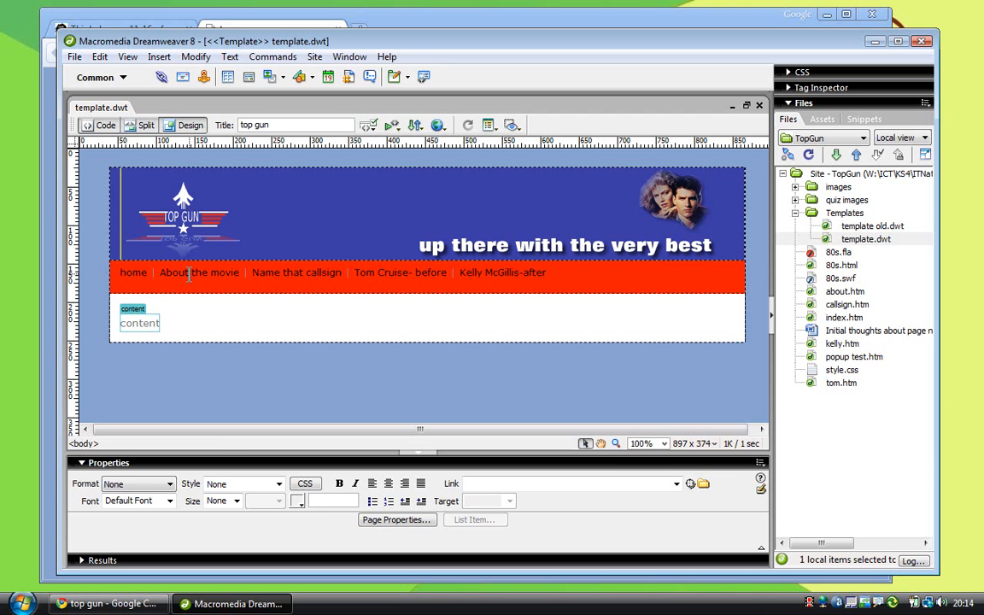
Step: Delete the "Kelly McGillis-after" text link from the template's red navigation bar
left_click(275, 273)
left_click(480, 273)
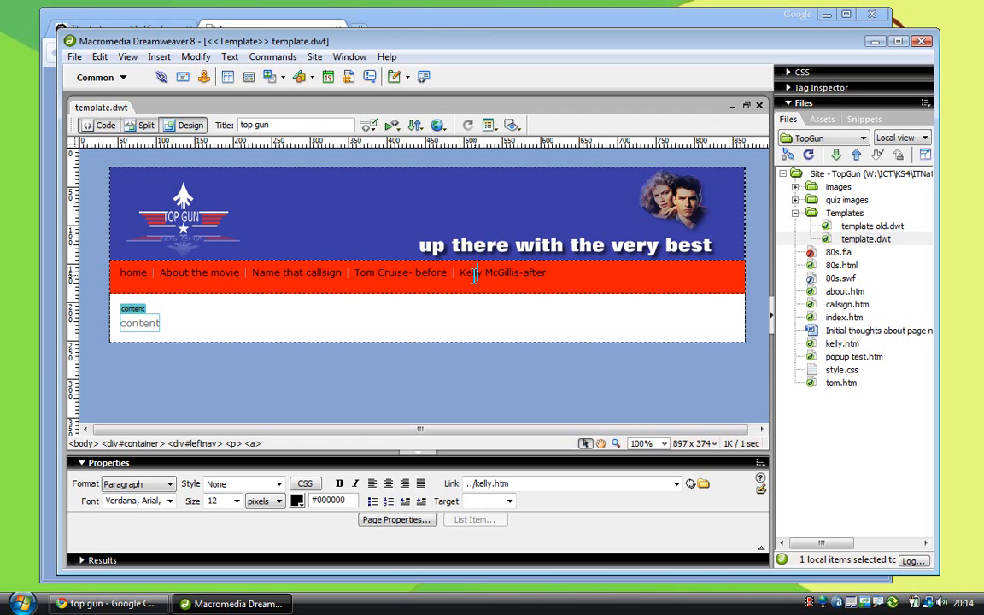
left_click_drag(460, 273, 608, 305)
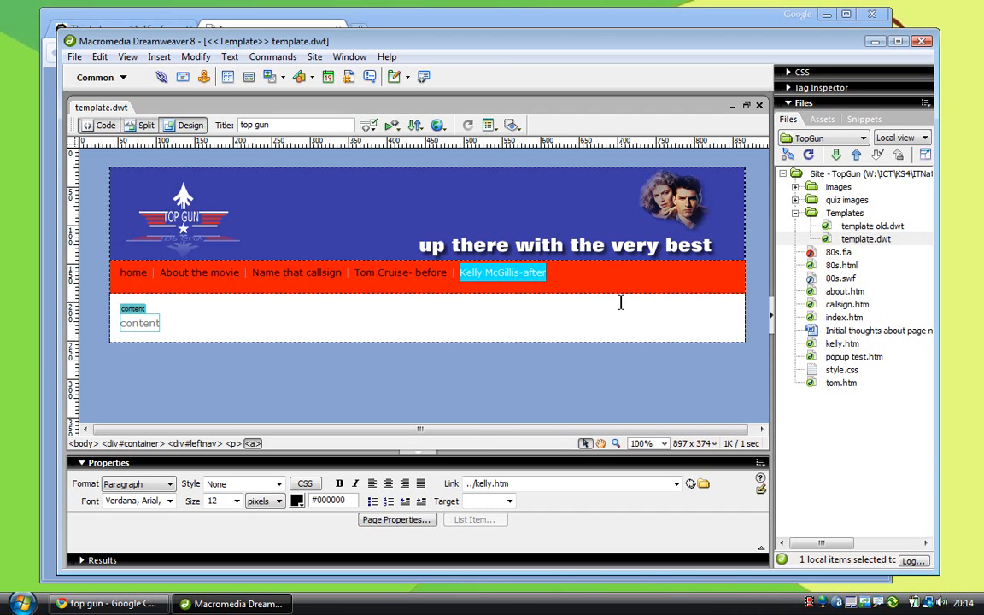
key("Delete")
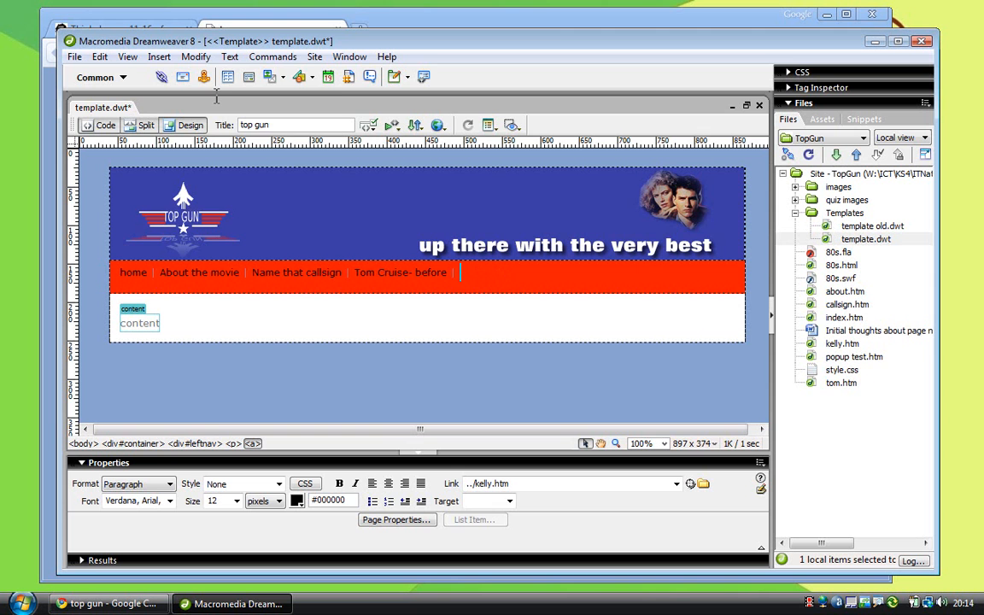
Step: Start a rollover image in the deleted link's place, using kelly_1.png from images/buttons as the original image
left_click(159, 58)
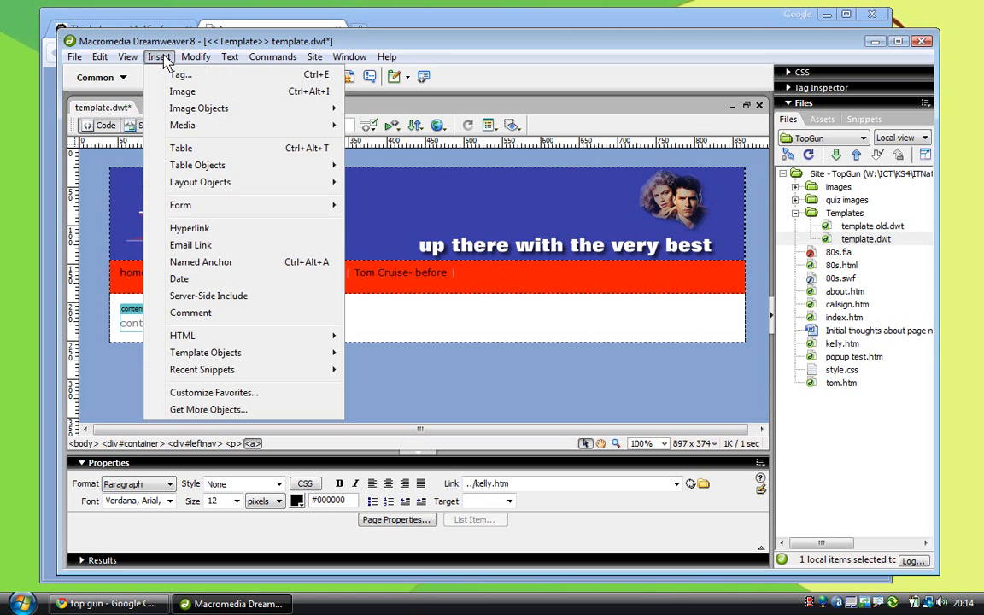
mouse_move(178, 111)
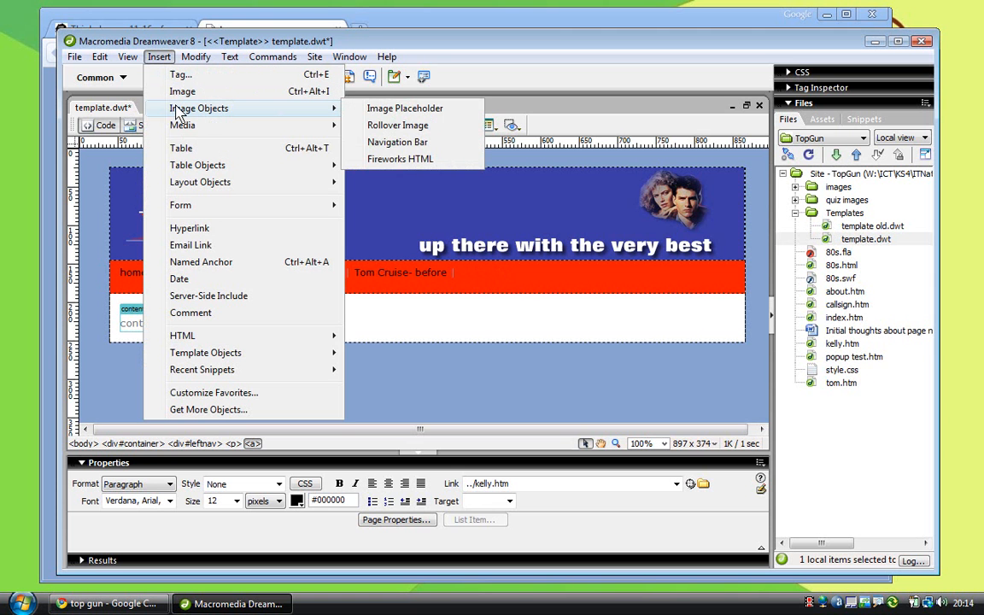
left_click(410, 125)
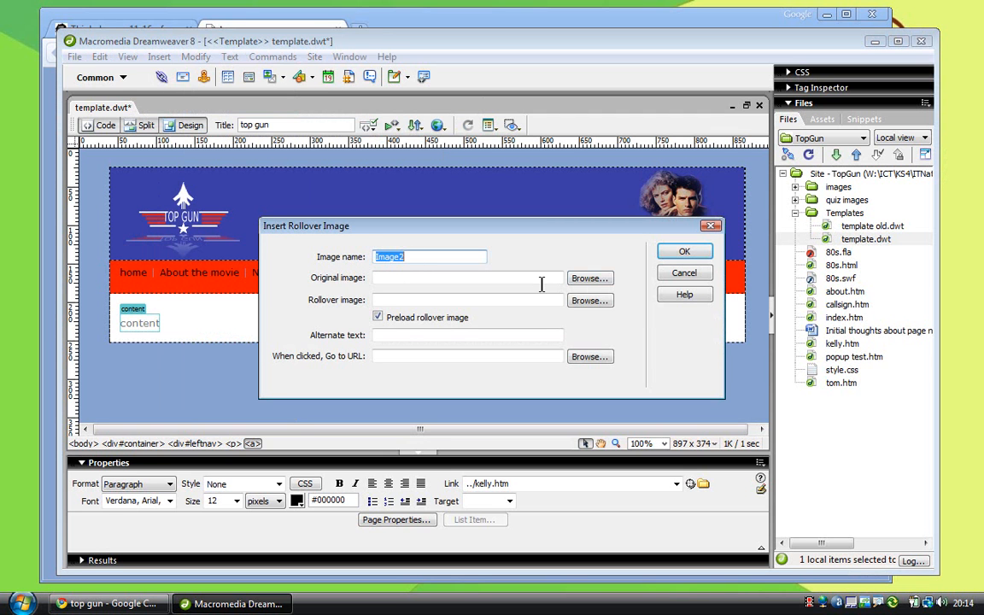
left_click(587, 279)
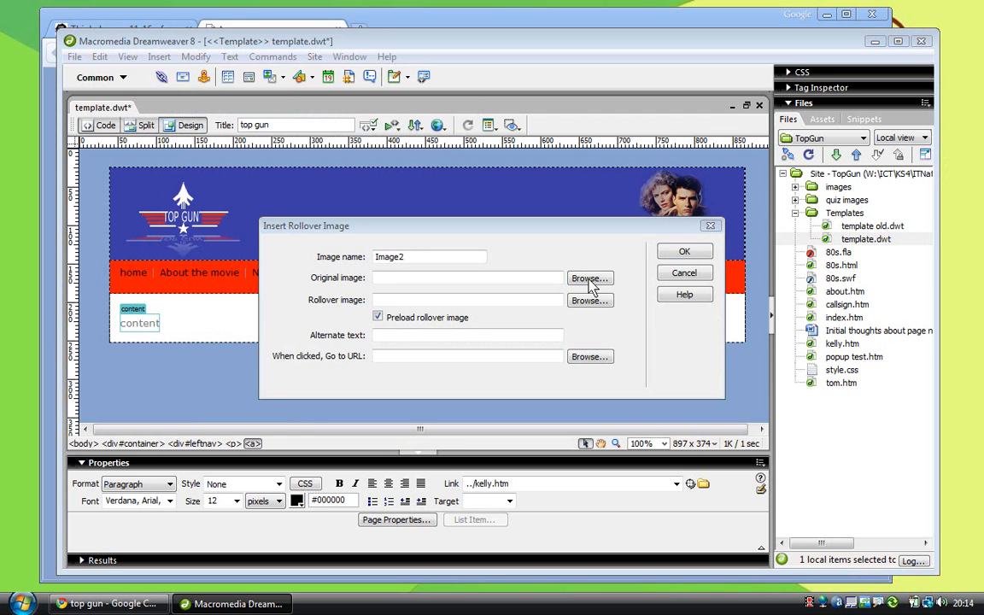
double_click(300, 255)
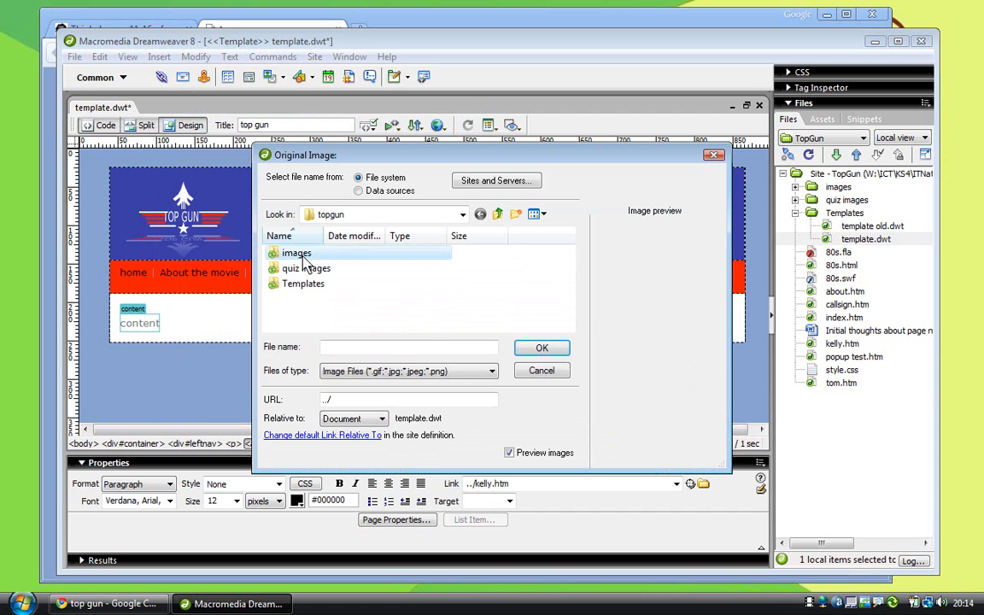
double_click(354, 272)
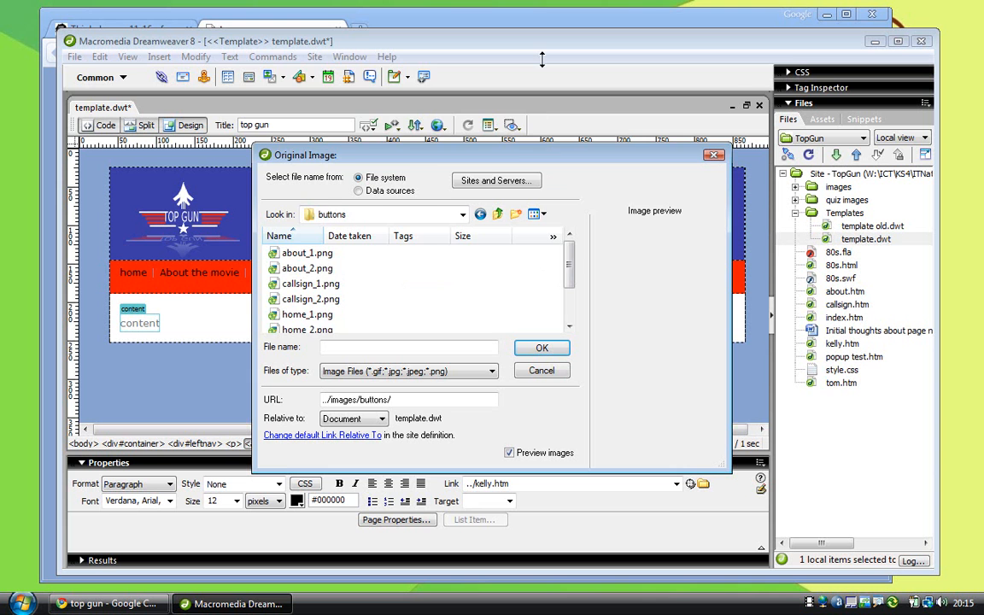
left_click_drag(541, 148, 541, 57)
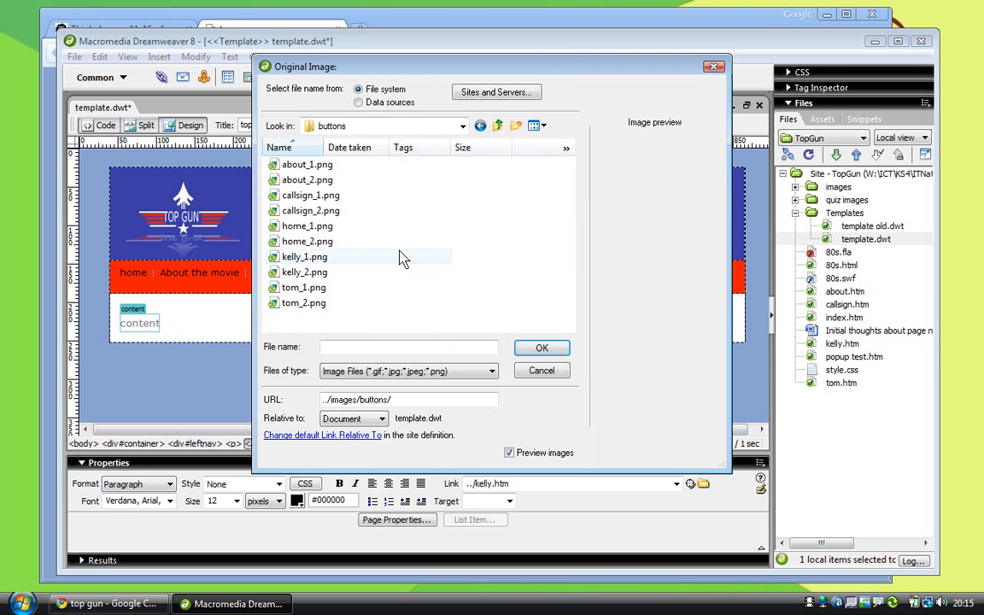
left_click(282, 257)
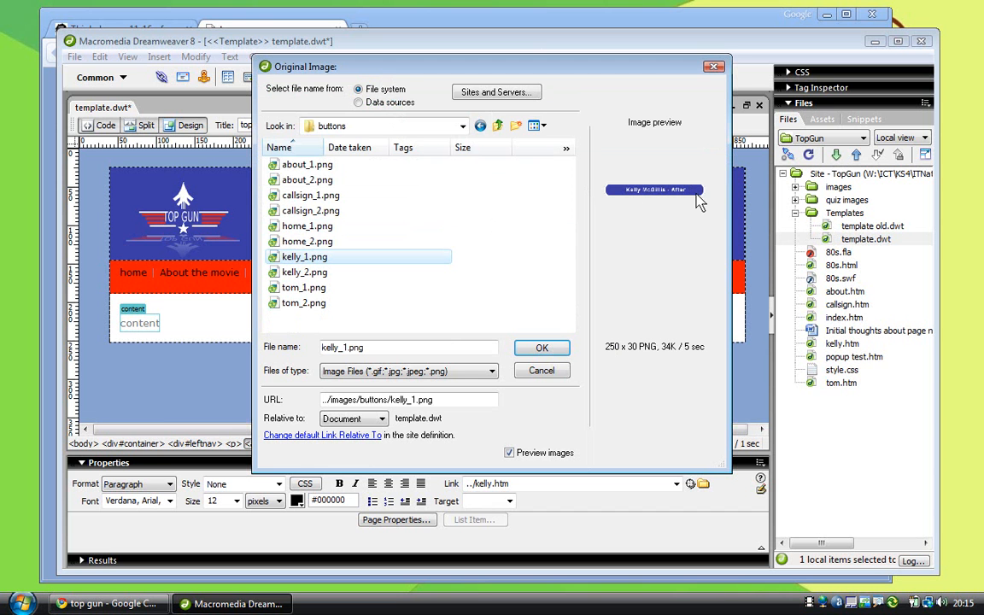
left_click(545, 348)
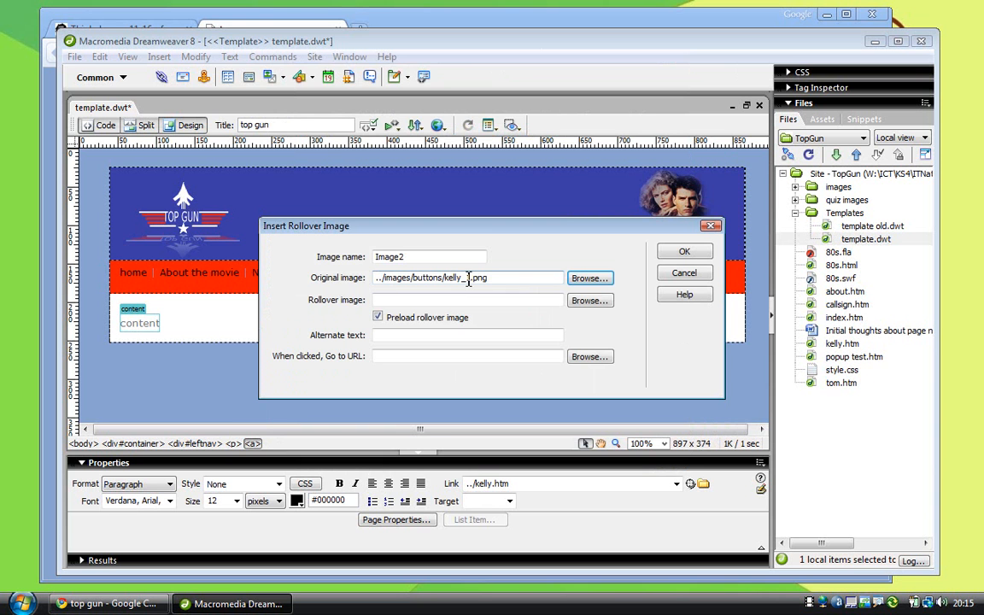
Step: Set kelly_2.png as the rollover image and "What happened to Kelly?" as its alternate text
left_click(598, 301)
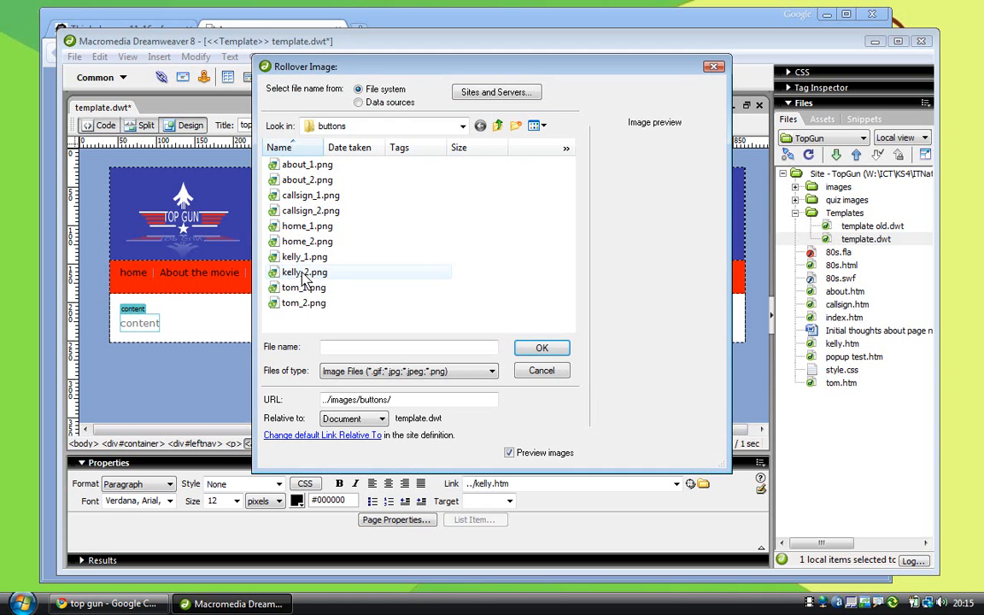
double_click(304, 272)
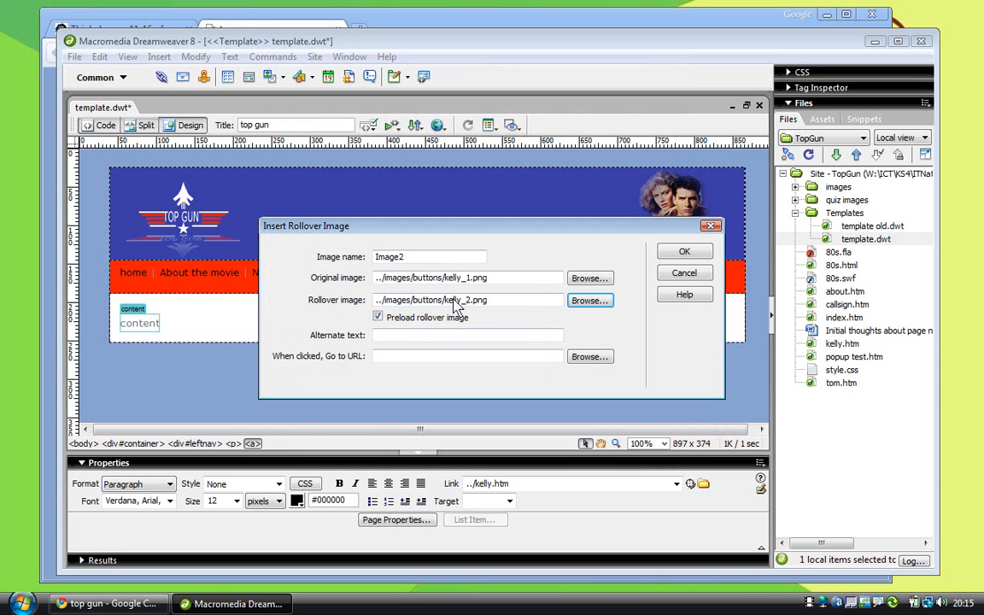
left_click(395, 405)
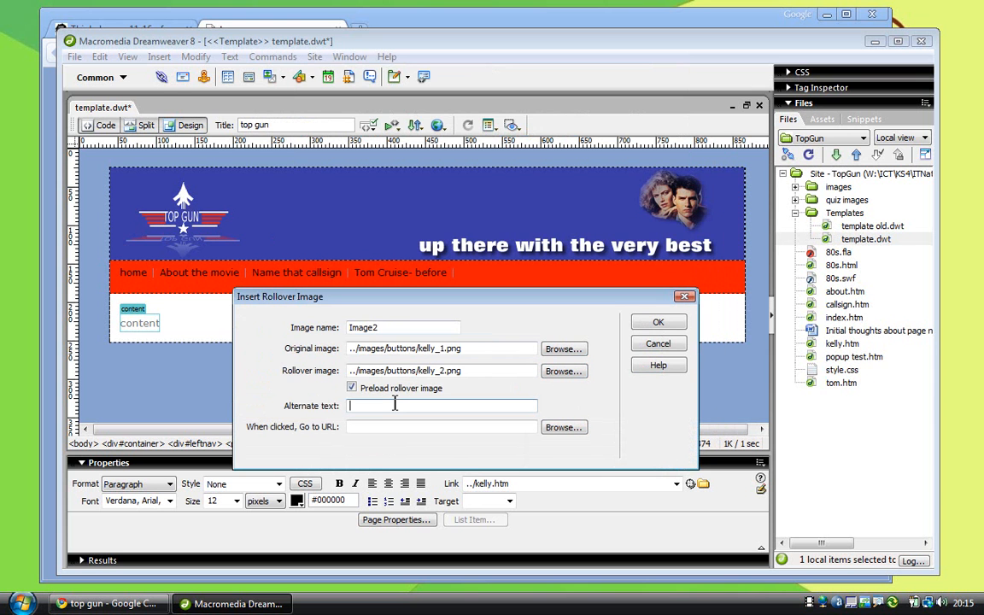
type("What happened to ")
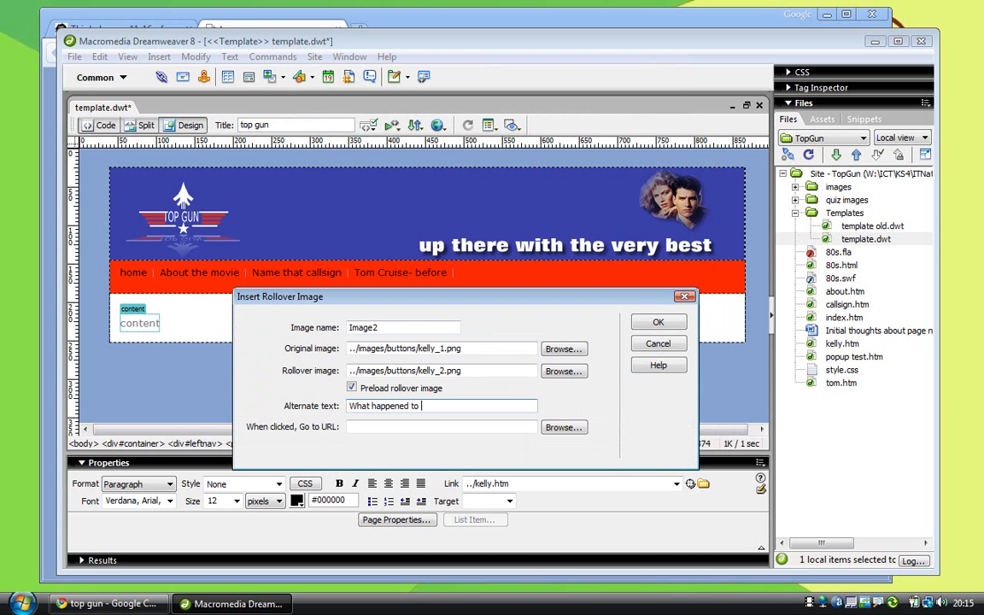
type("Kelly?")
left_click_drag(423, 296, 471, 209)
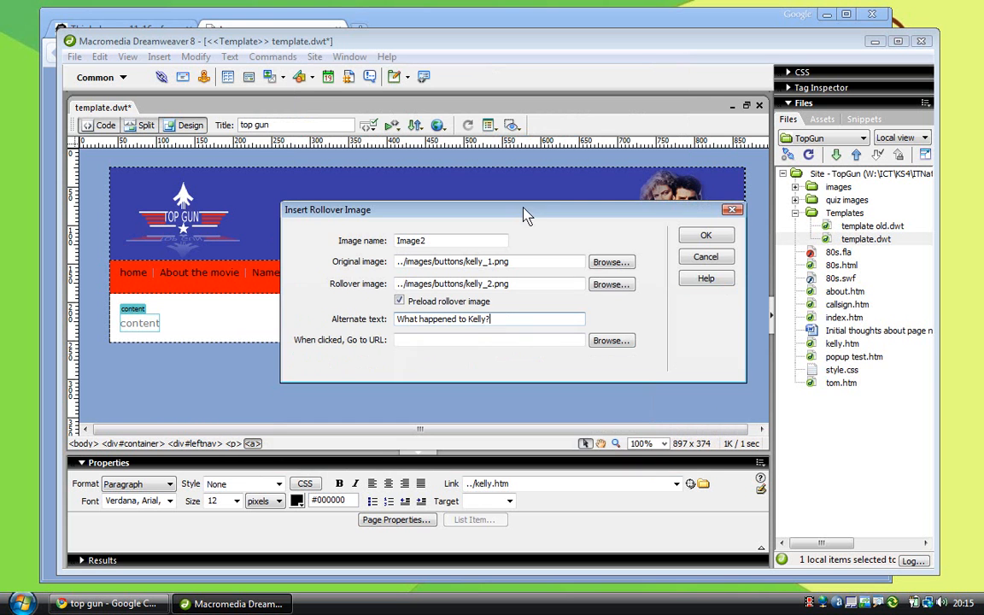
Step: Link the rollover image to kelly.htm and insert it into the navigation bar
left_click(618, 341)
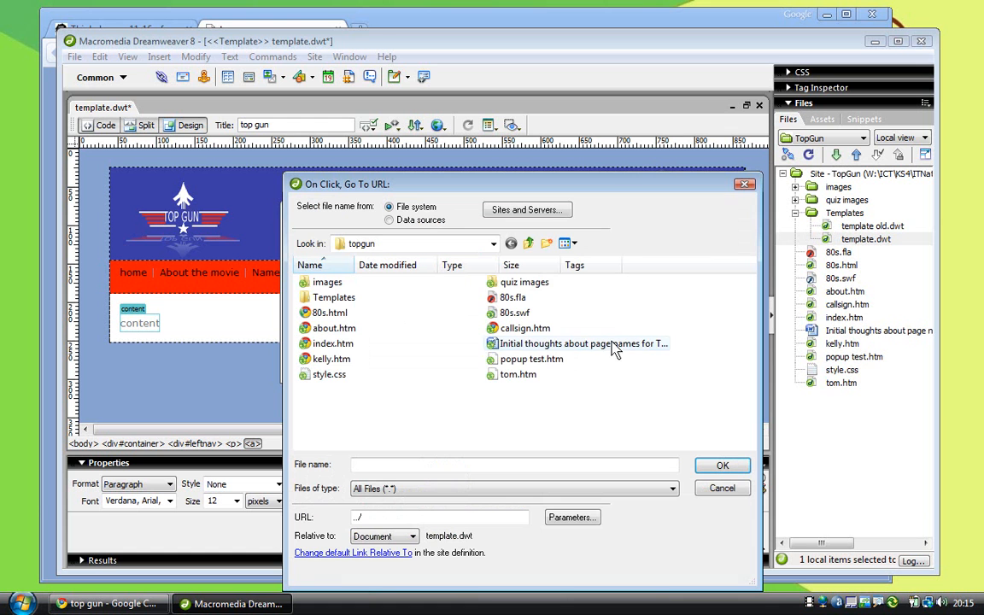
left_click(318, 360)
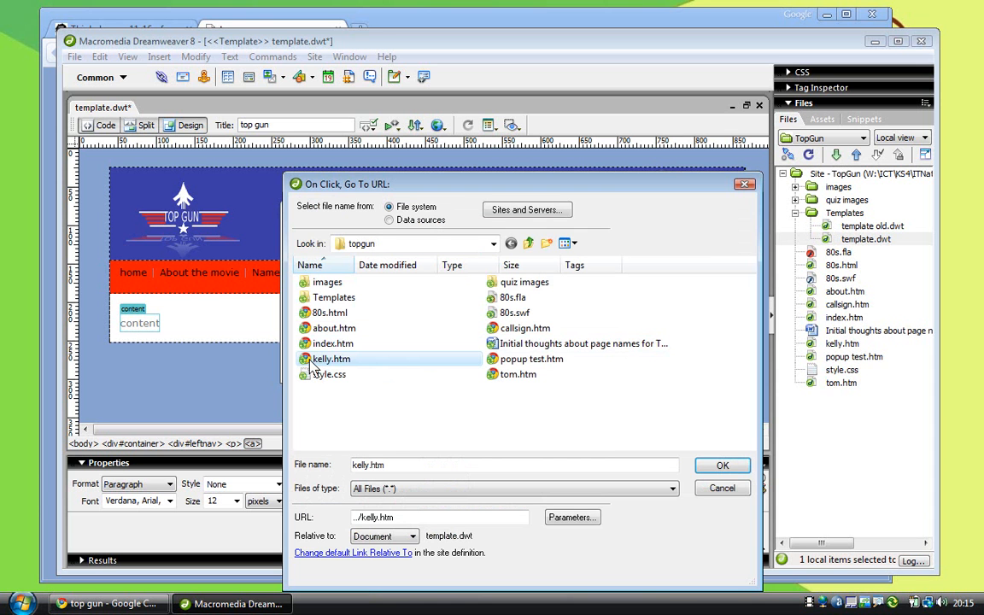
left_click(723, 469)
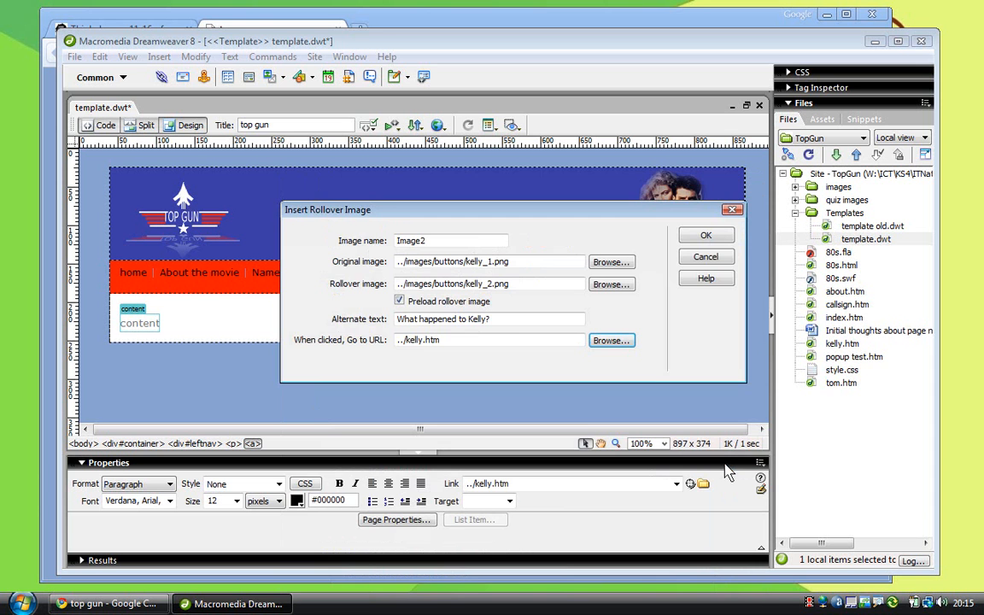
left_click(704, 238)
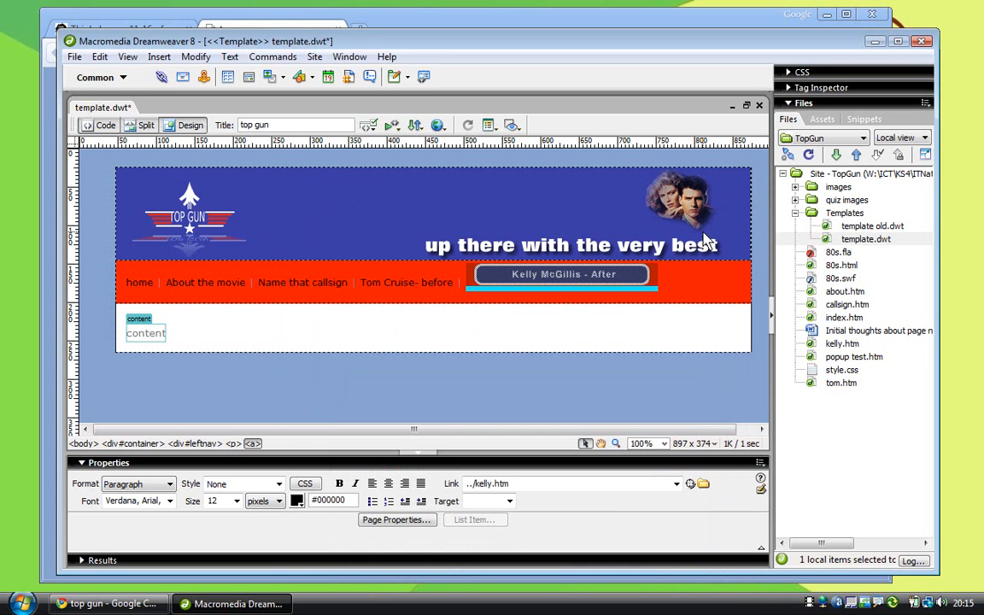
left_click(674, 282)
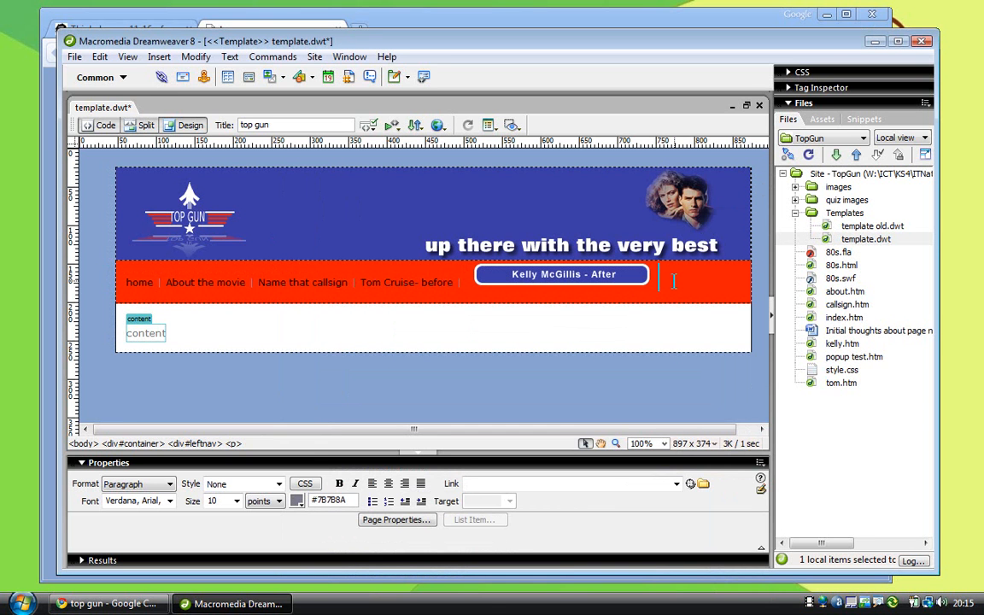
Step: Remove the vertical separator between the "Tom Cruise- before" link and the Kelly McGillis button
left_click(517, 285)
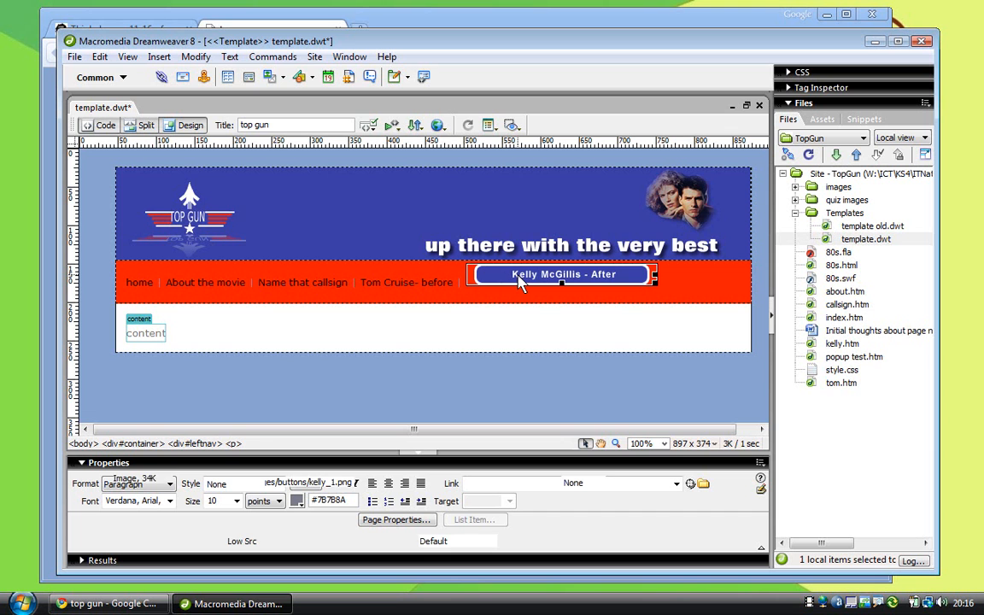
key("Left")
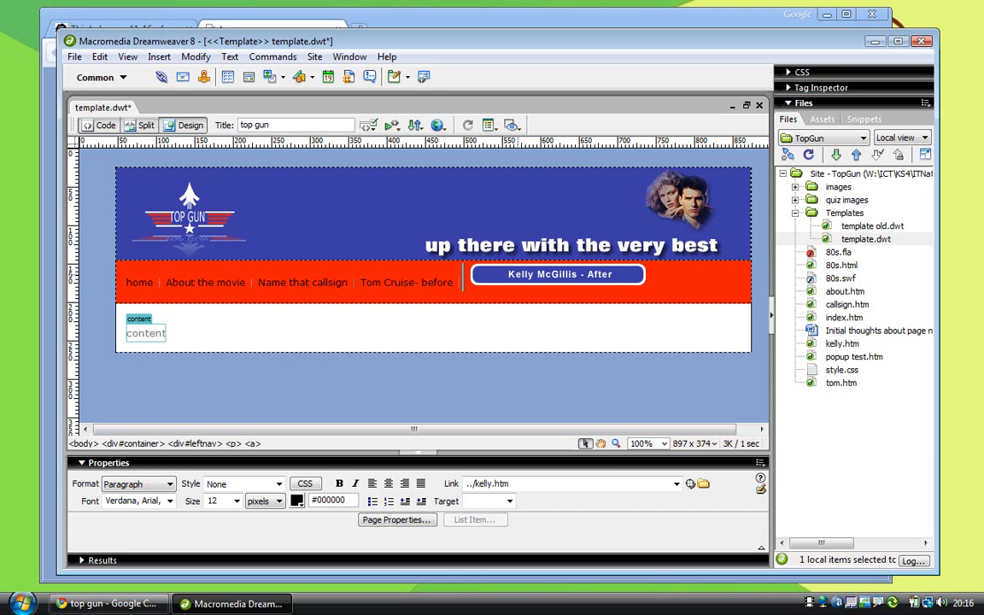
key("Left")
key("BackSpace")
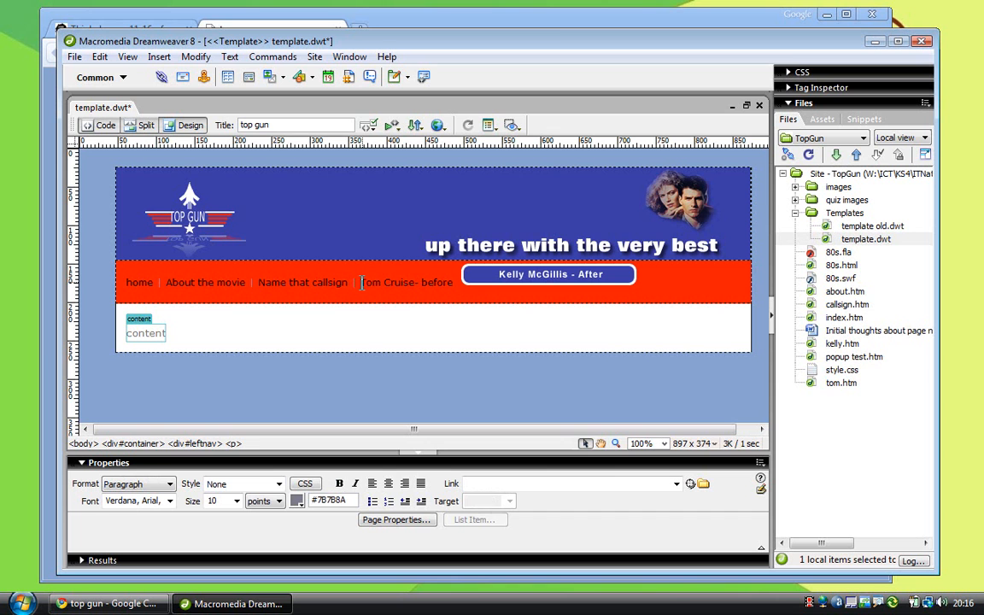
Step: Replace the "Tom Cruise- before" text link with a new rollover image that uses tom_1.png as its original image
left_click_drag(362, 285, 452, 285)
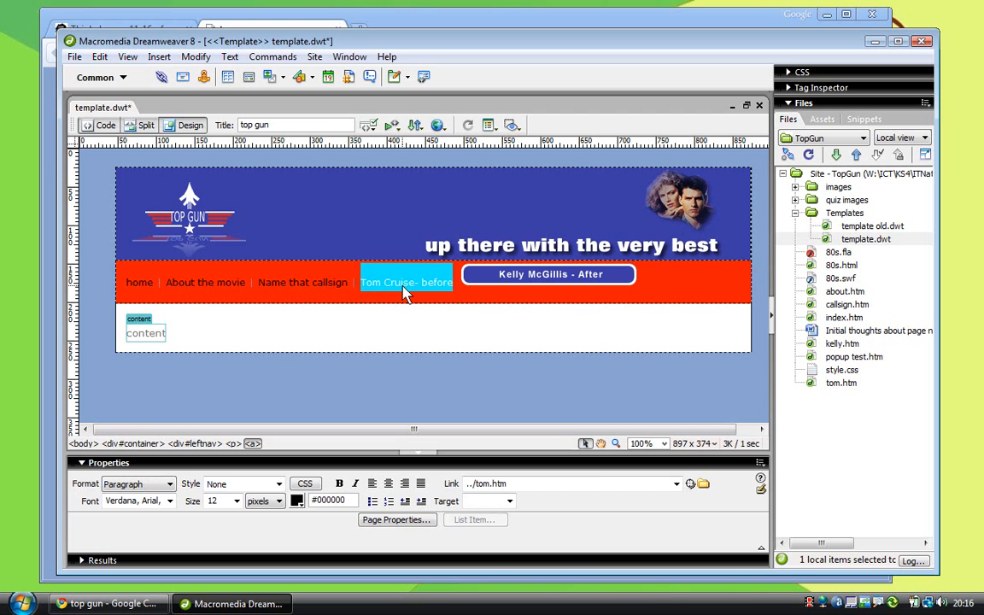
key("Delete")
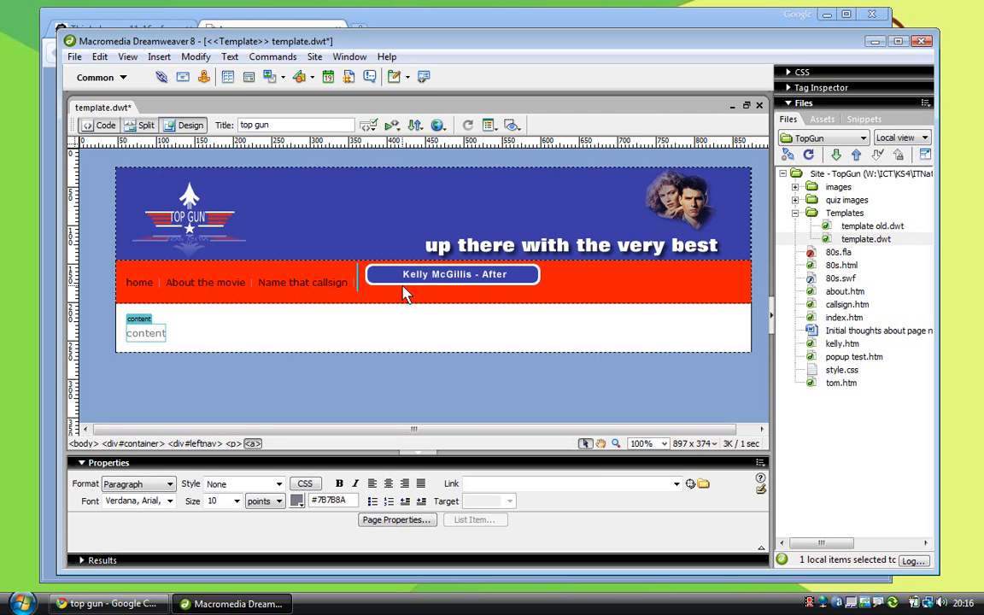
left_click(158, 56)
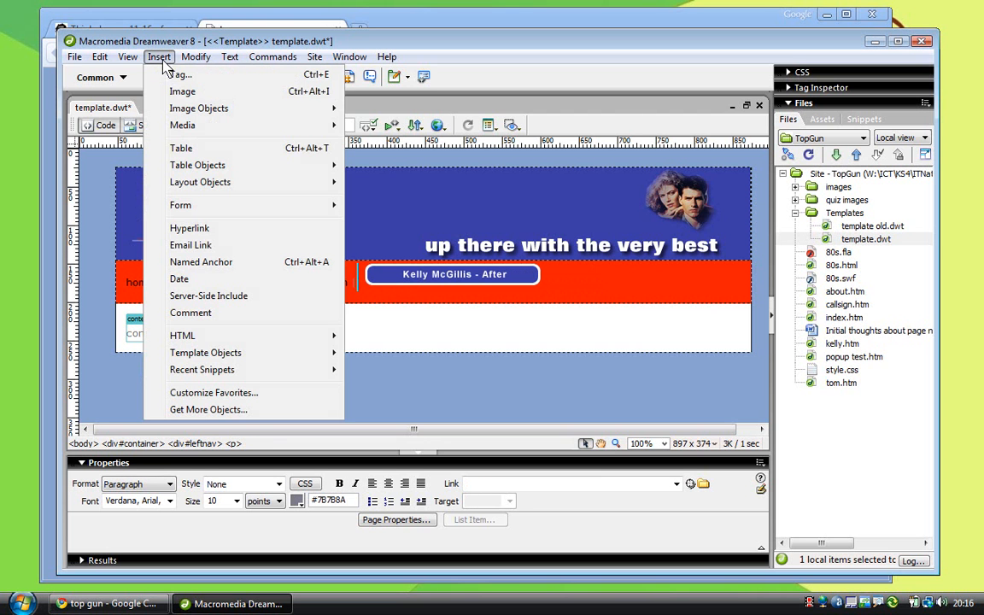
mouse_move(175, 107)
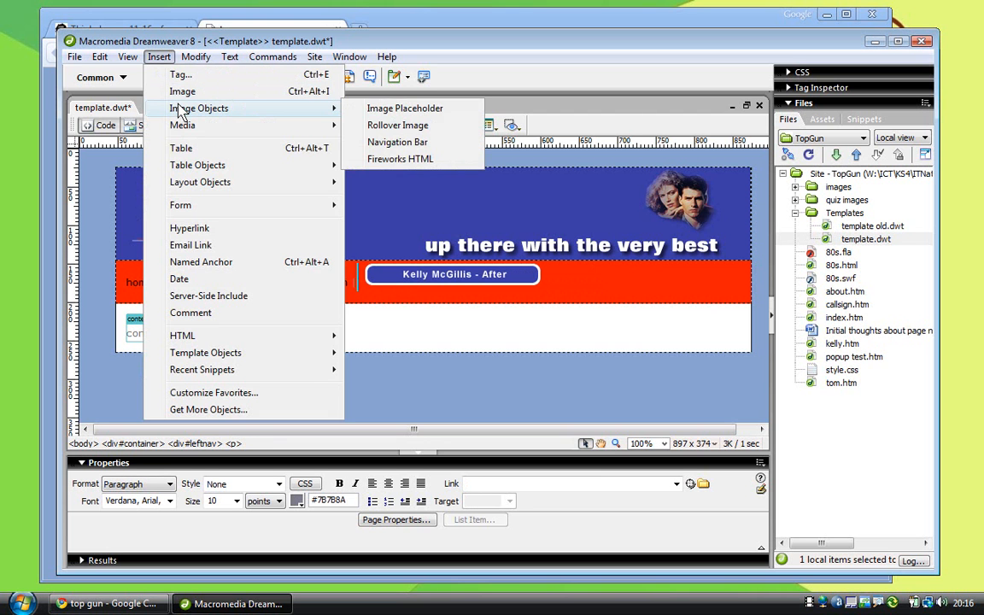
left_click(397, 124)
left_click(588, 276)
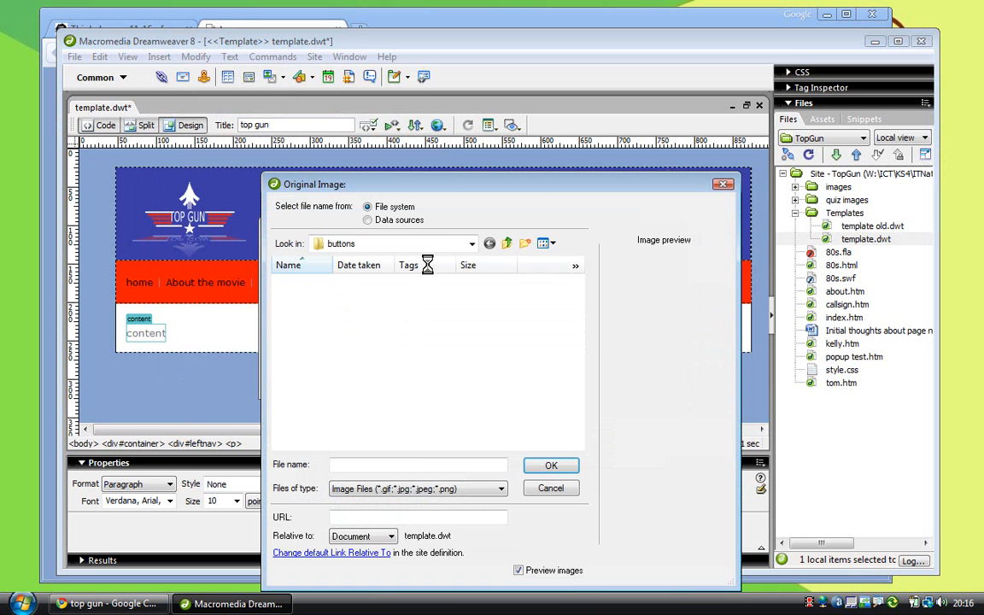
double_click(323, 409)
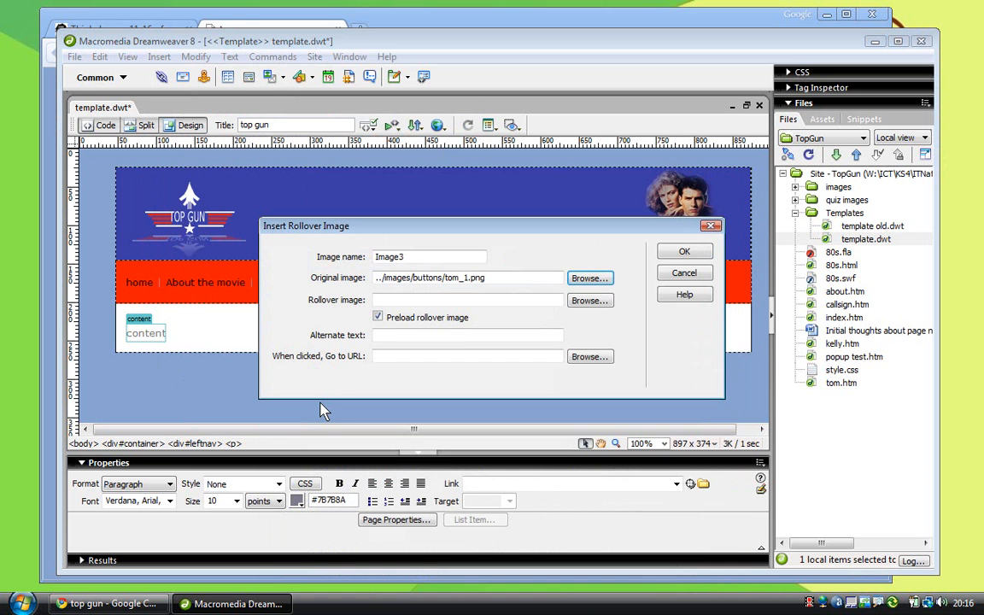
Step: Set tom_2.png as the rollover image and "What Tom looked like before the movie...." as its alternate text
left_click(589, 299)
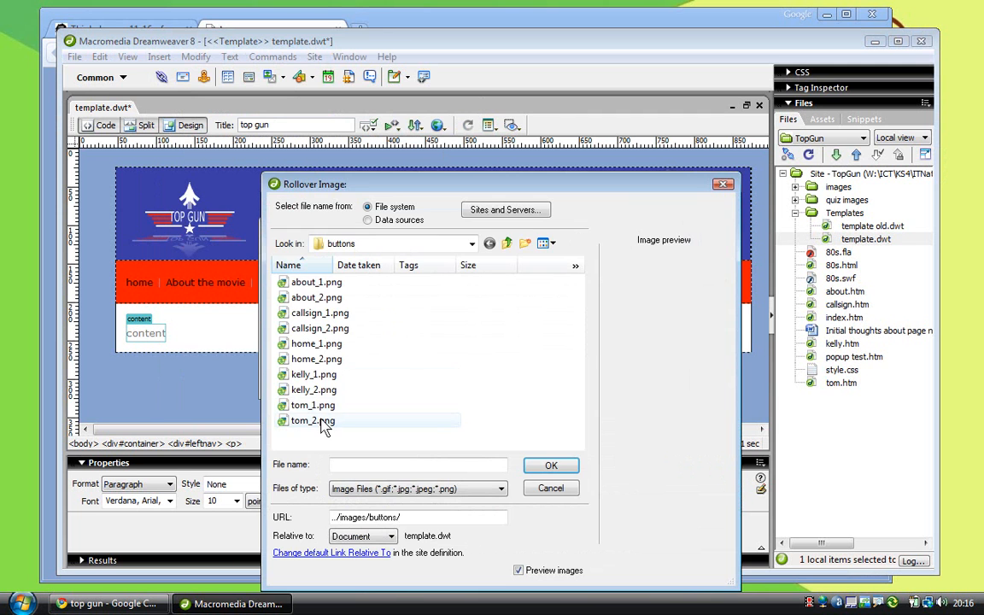
double_click(322, 421)
left_click(426, 335)
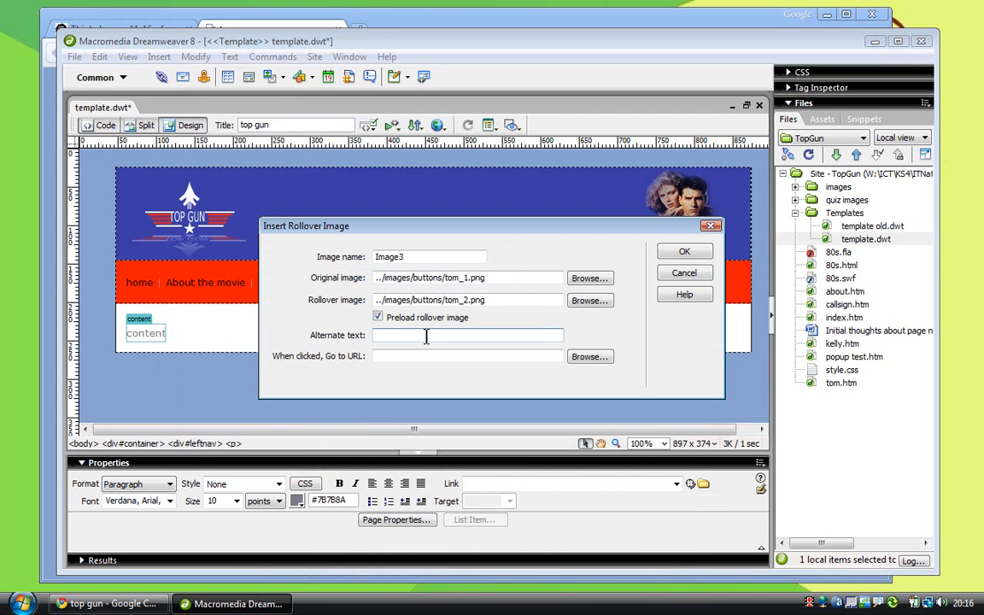
type("What Tom looked like bef")
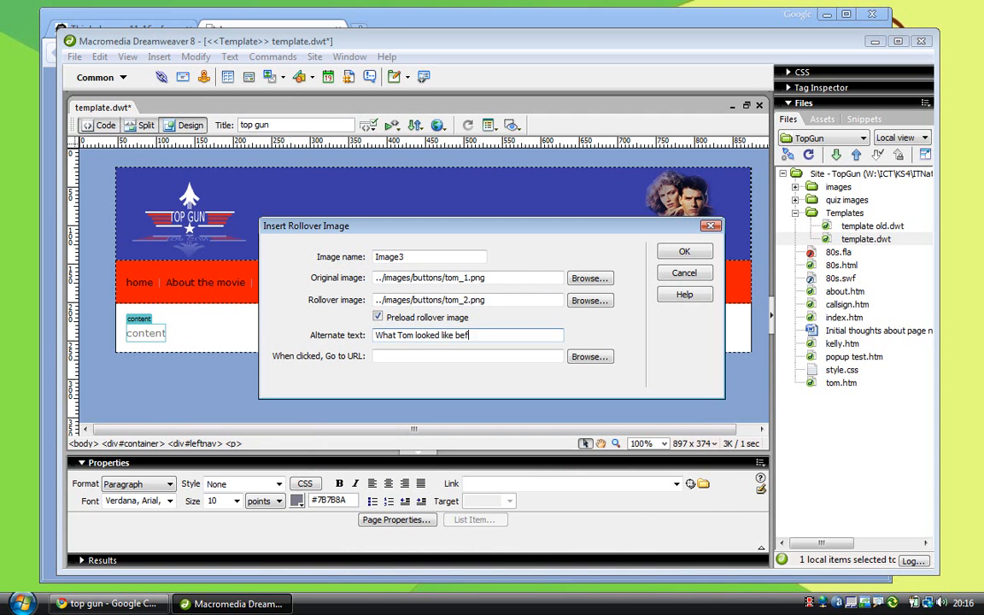
type("ore the movie....")
Step: Link the rollover image to tom.htm and insert it before the Kelly McGillis button
left_click(589, 357)
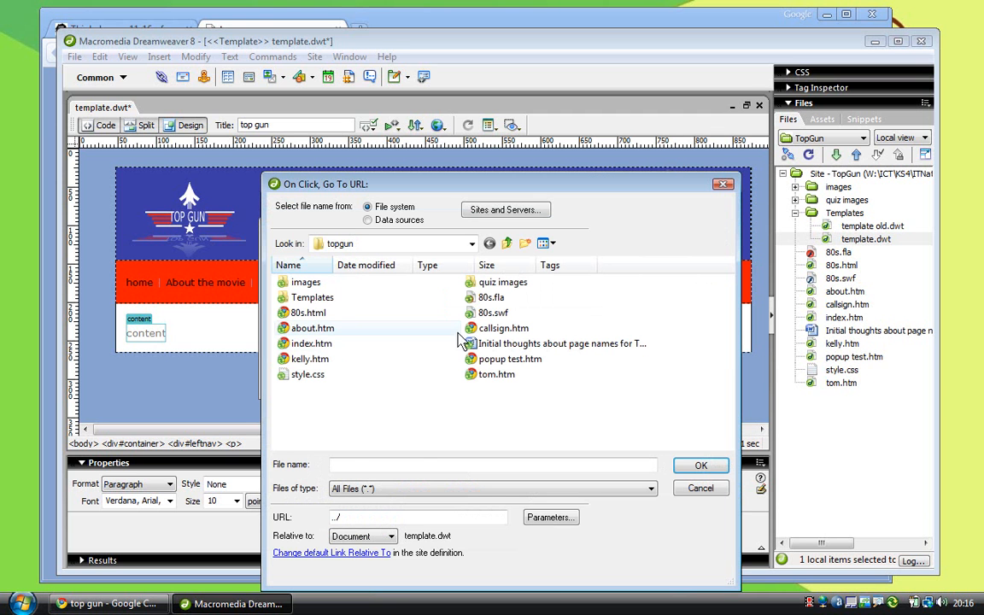
left_click(486, 374)
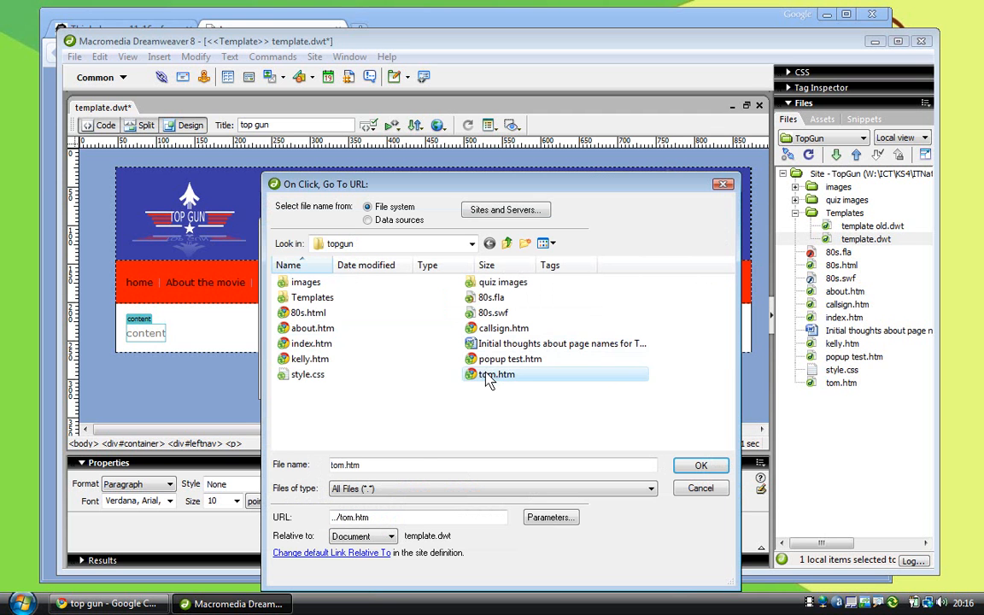
left_click(703, 467)
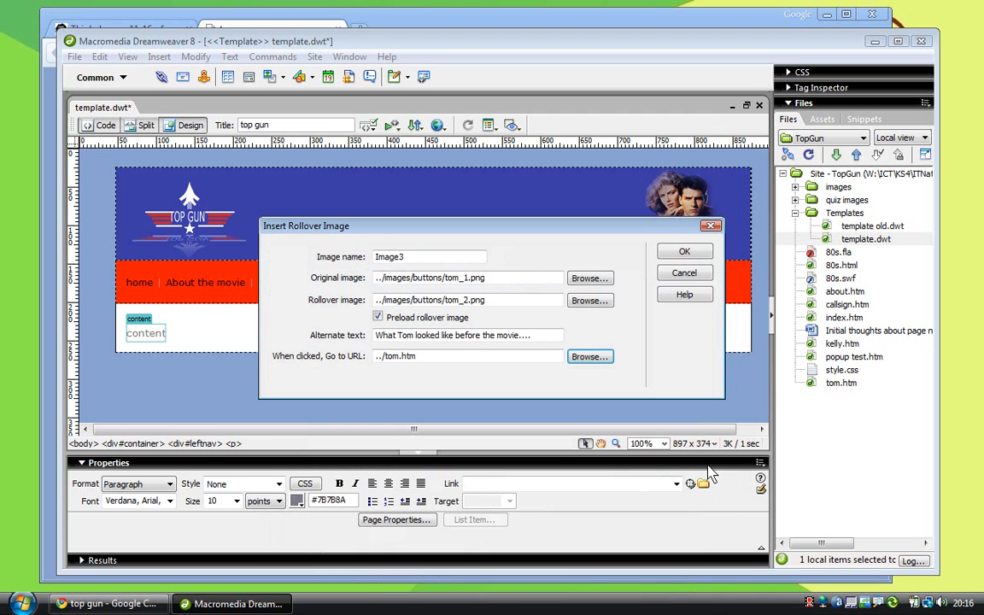
left_click(684, 253)
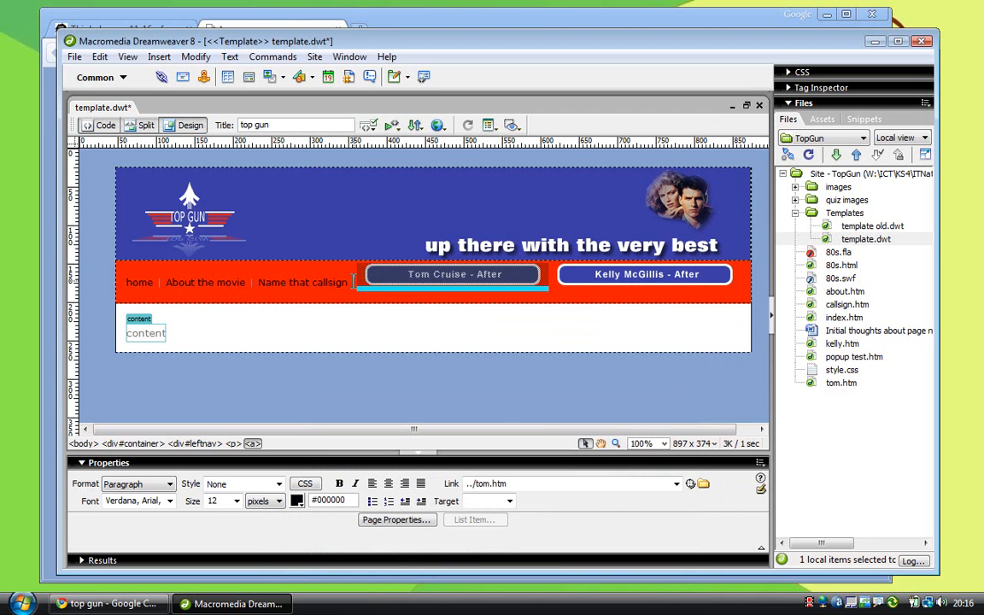
Step: Delete the "Name that callsign" text link and the separator between it and the Tom Cruise button
left_click(411, 306)
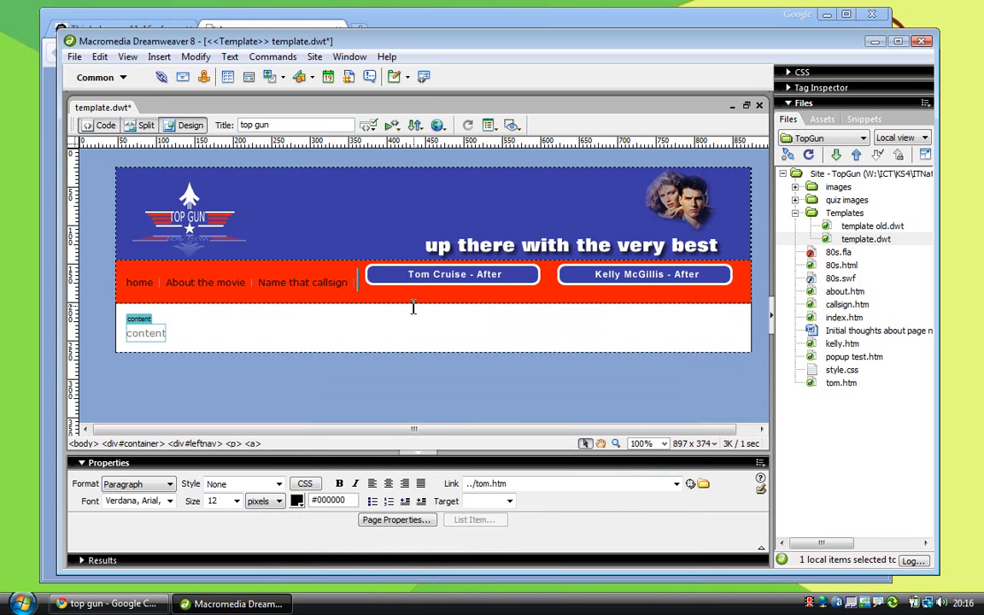
key("BackSpace")
key("BackSpace")
key("BackSpace")
key("BackSpace")
key("BackSpace")
key("BackSpace")
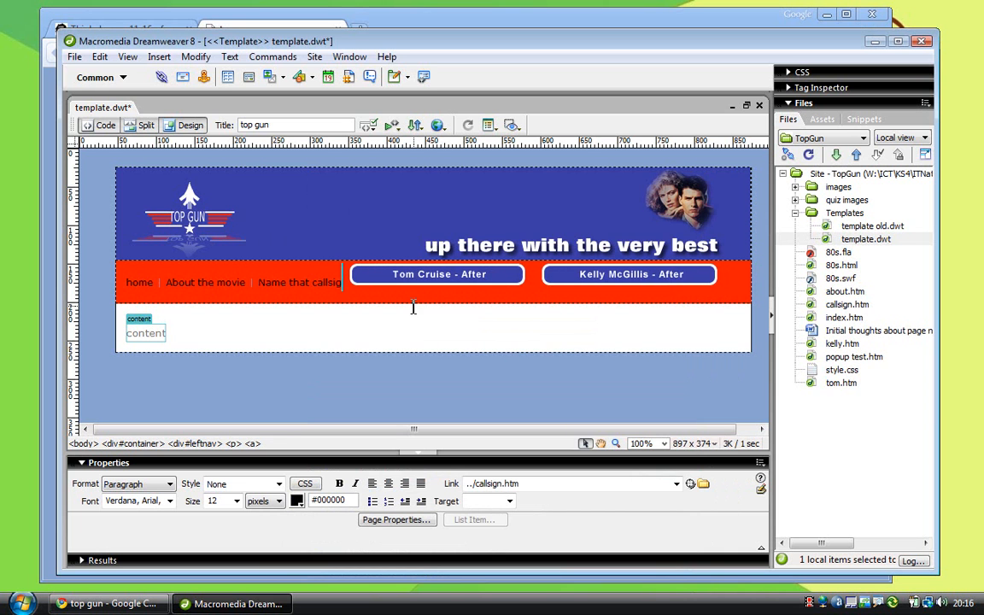
key("BackSpace")
key("BackSpace")
key("BackSpace")
key("BackSpace")
key("BackSpace")
key("BackSpace")
key("BackSpace")
key("BackSpace")
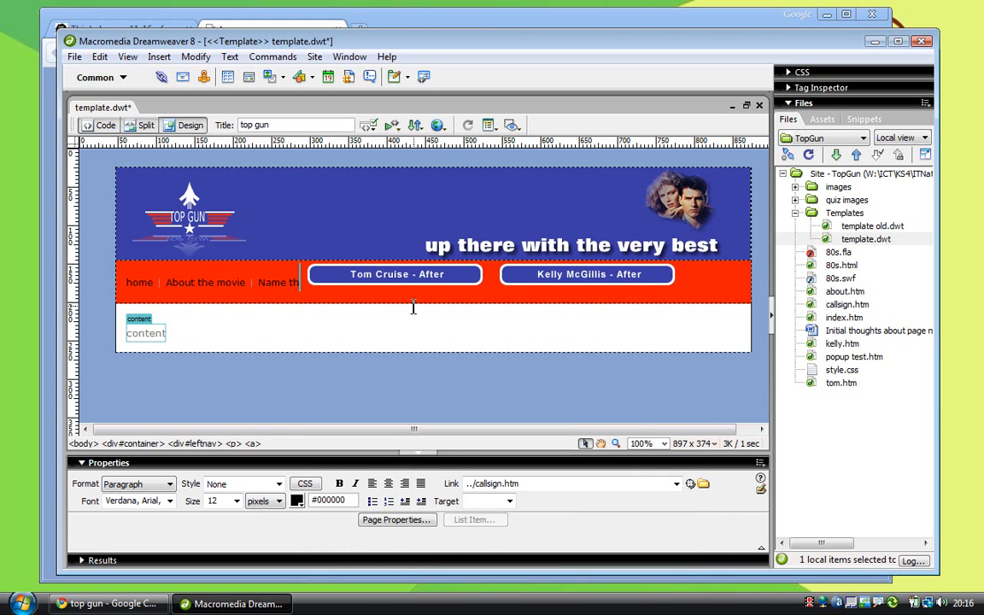
key("BackSpace")
key("BackSpace")
key("BackSpace")
key("BackSpace")
key("BackSpace")
key("BackSpace")
key("BackSpace")
key("BackSpace")
key("BackSpace")
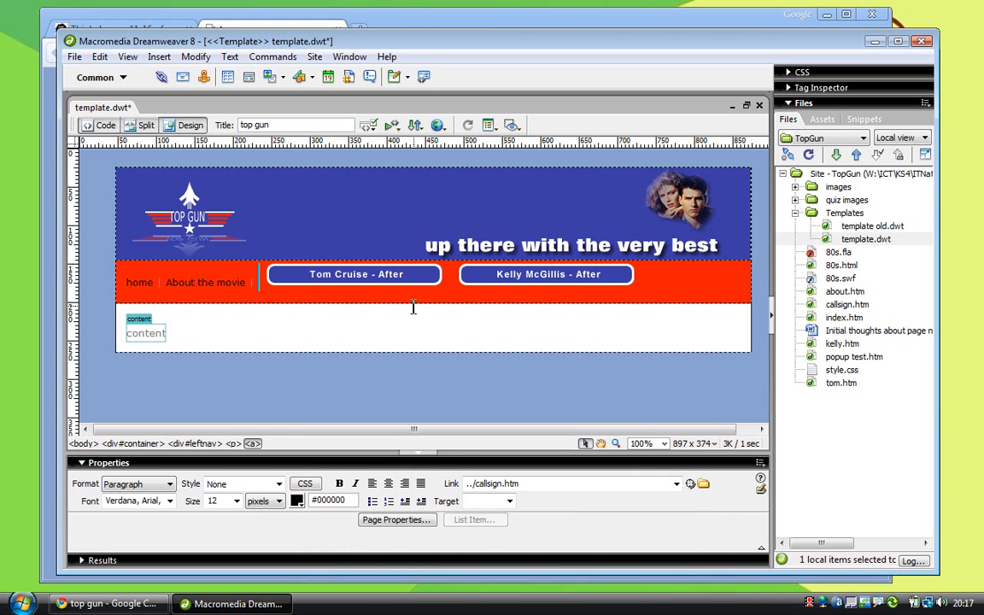
Step: Start a rollover image in the deleted callsign link's place, using callsign_1.png as the original image
left_click(159, 57)
left_click(414, 126)
left_click(577, 276)
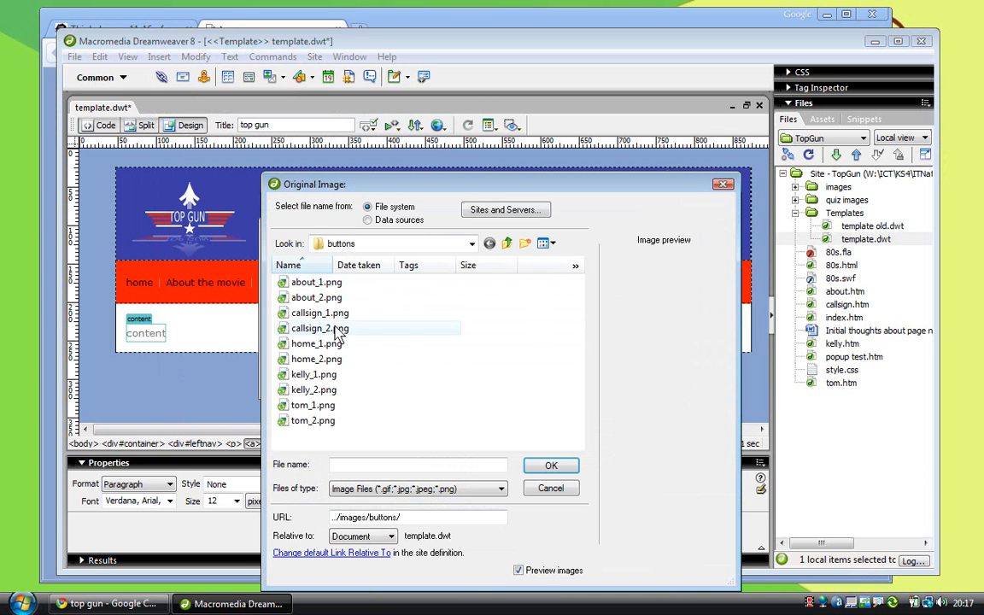
double_click(323, 312)
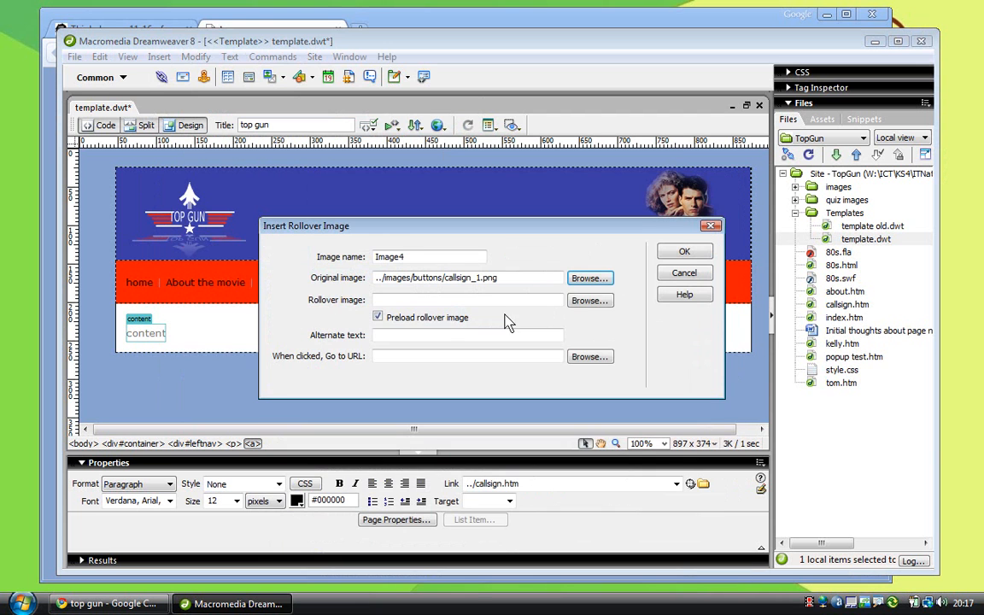
Step: Set callsign_2.png as the rollover image and "Maverick or Viper? Who is Who?" as its alternate text
left_click(589, 301)
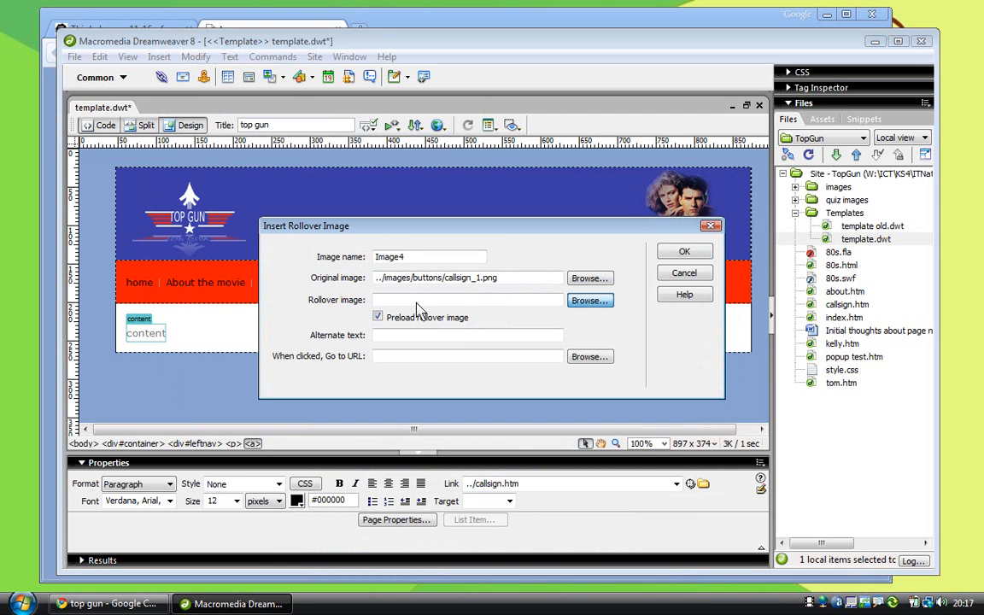
left_click(590, 301)
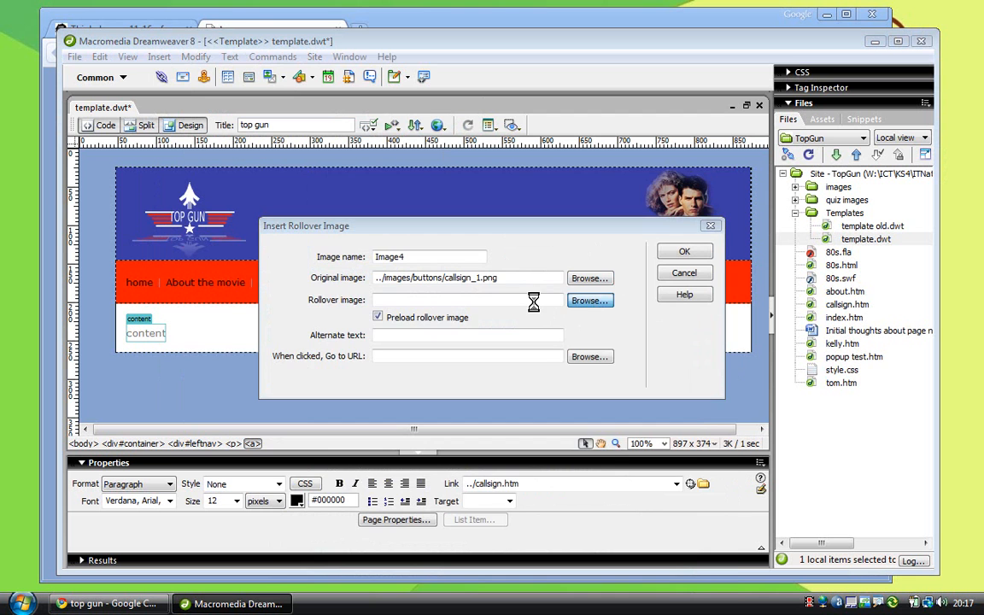
double_click(319, 328)
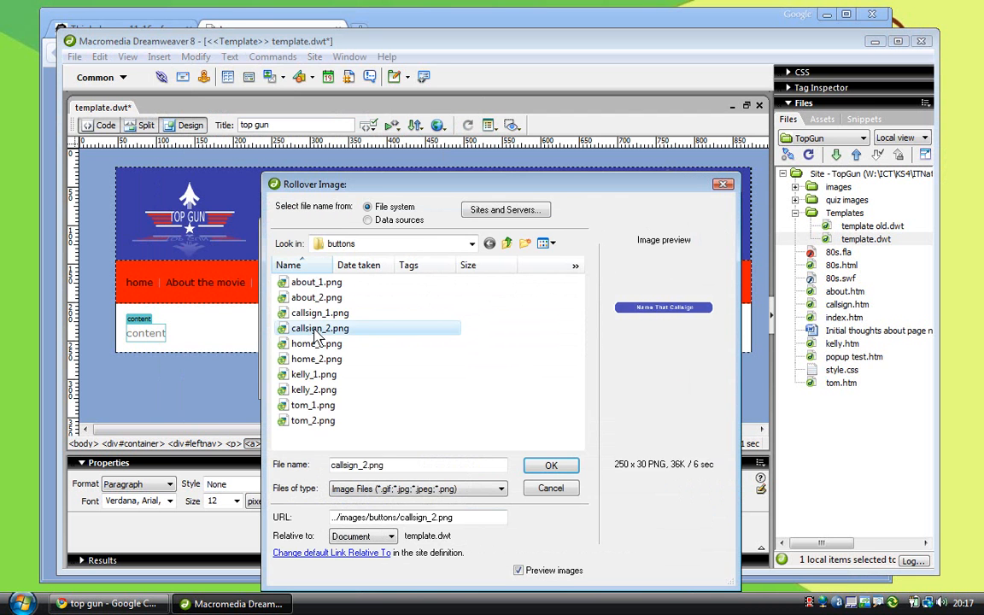
left_click(385, 336)
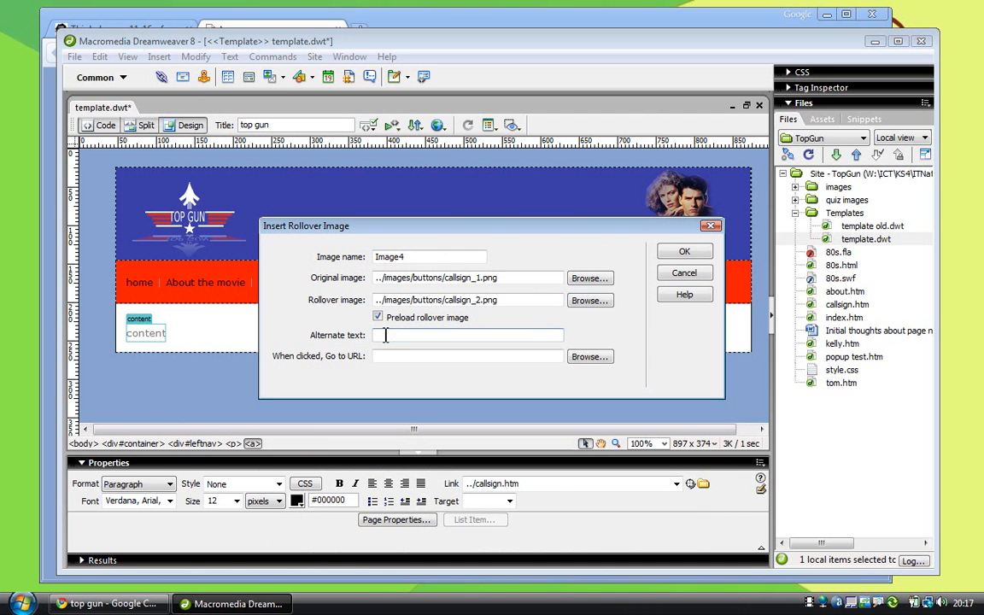
type("Maverick or Viper? Who is Who?")
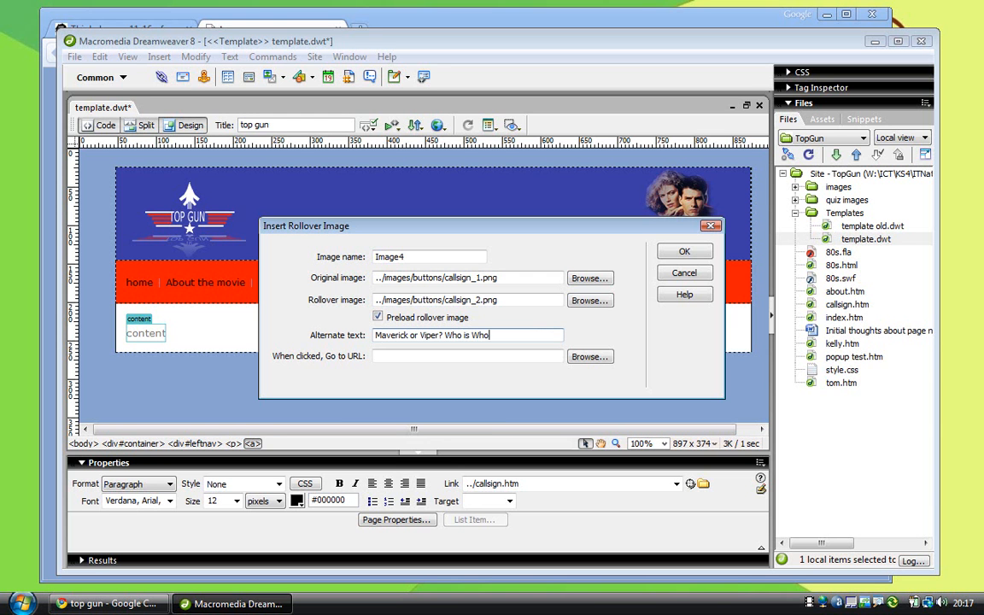
Step: Link the rollover image to callsign.htm and insert it before the Tom Cruise button
left_click(588, 358)
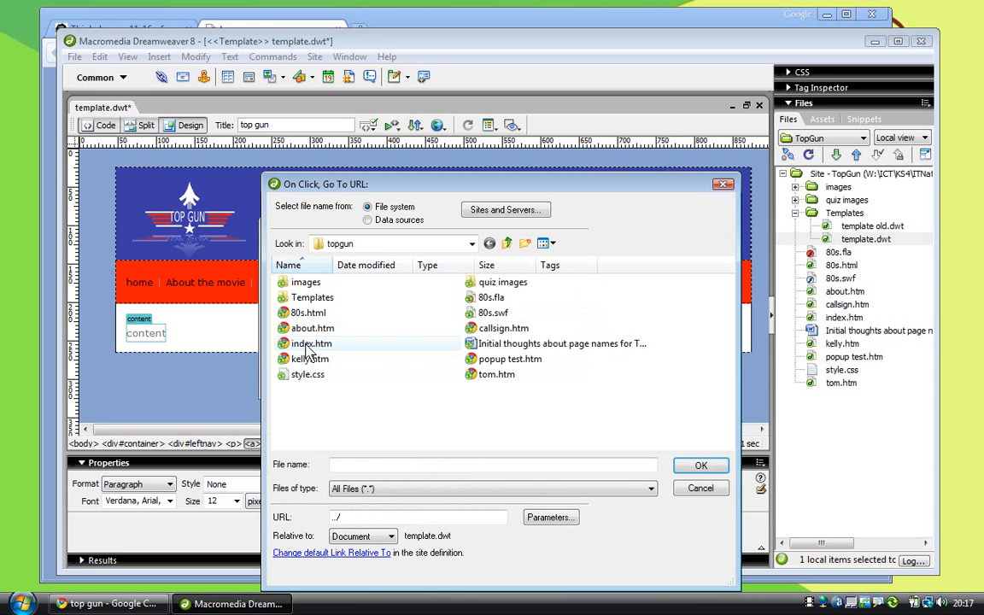
left_click(505, 331)
double_click(513, 331)
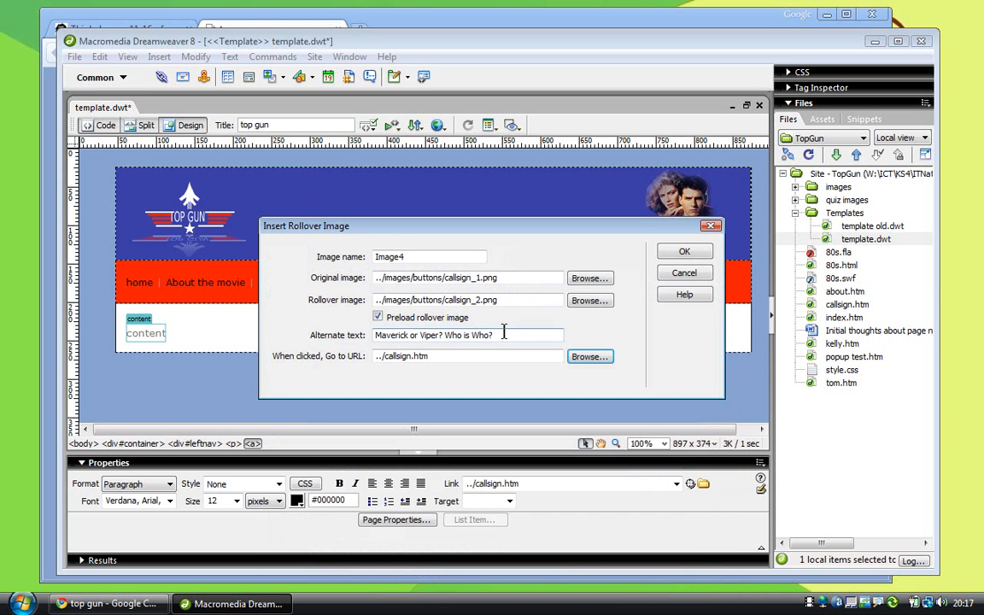
left_click(677, 251)
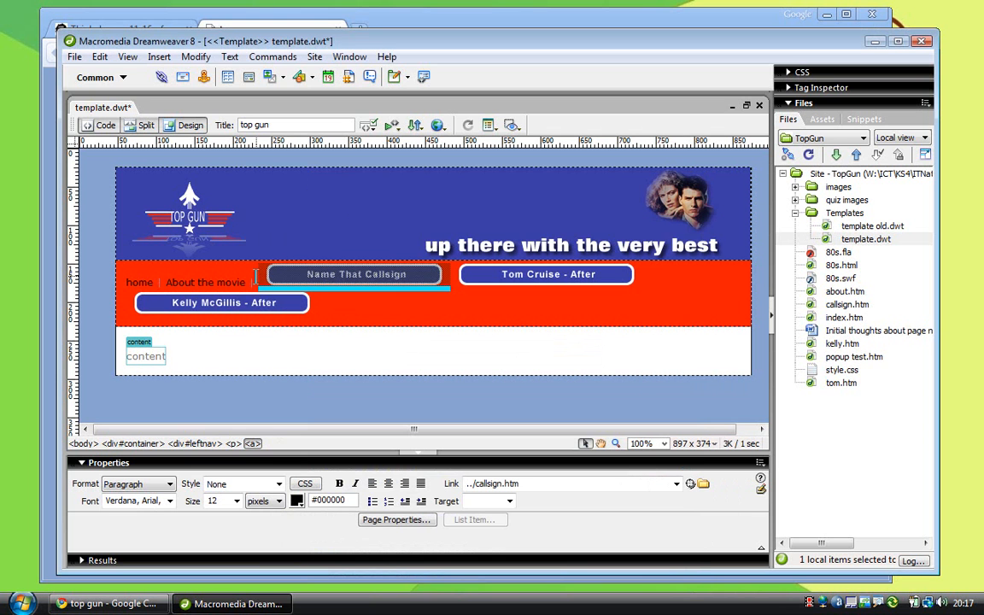
Step: Delete the "About the movie" text link and the separator between it and the Name That Callsign button
left_click(254, 277)
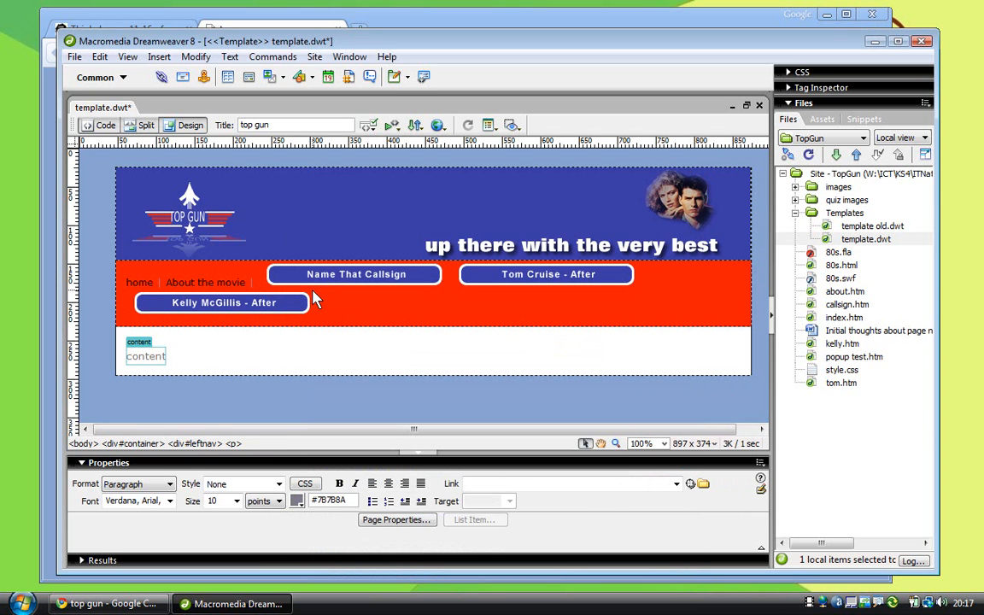
key("BackSpace")
key("BackSpace")
key("BackSpace")
key("BackSpace")
key("BackSpace")
key("BackSpace")
key("BackSpace")
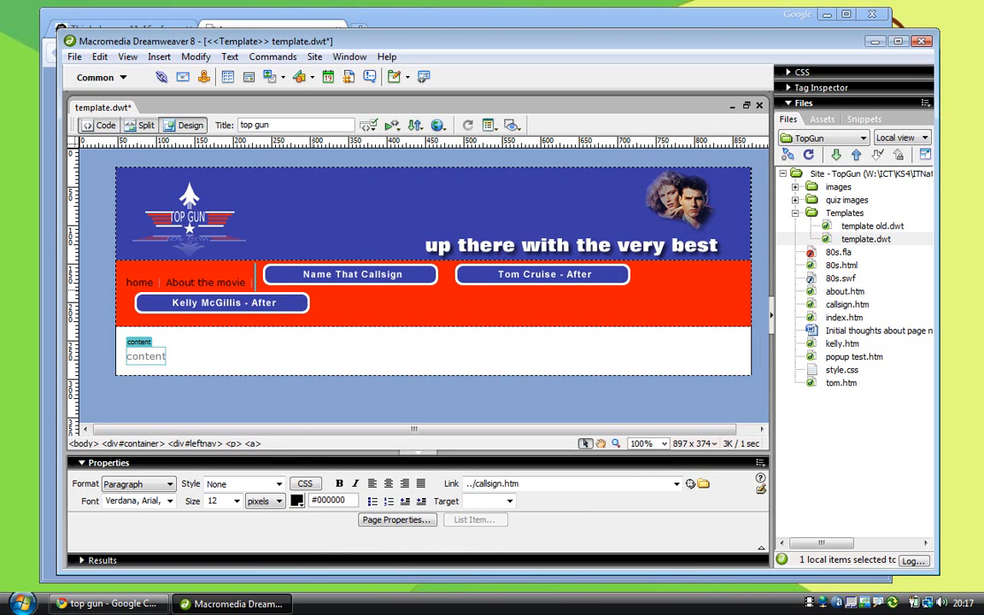
key("BackSpace")
key("BackSpace")
key("BackSpace")
key("BackSpace")
key("BackSpace")
key("BackSpace")
key("BackSpace")
key("BackSpace")
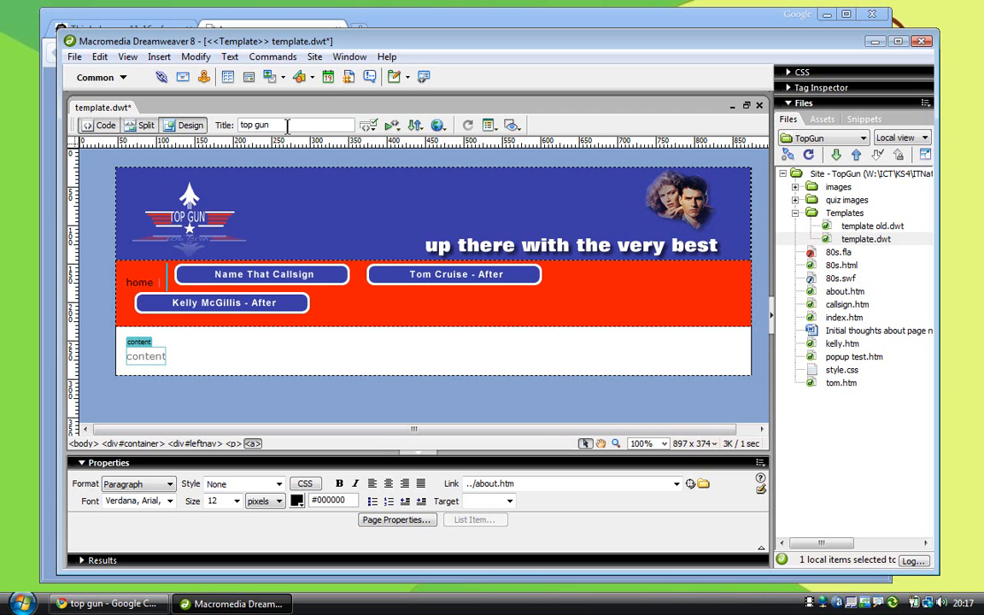
Step: Start a rollover image in the deleted about link's place, using about_1.png as the original image
left_click(159, 57)
mouse_move(196, 107)
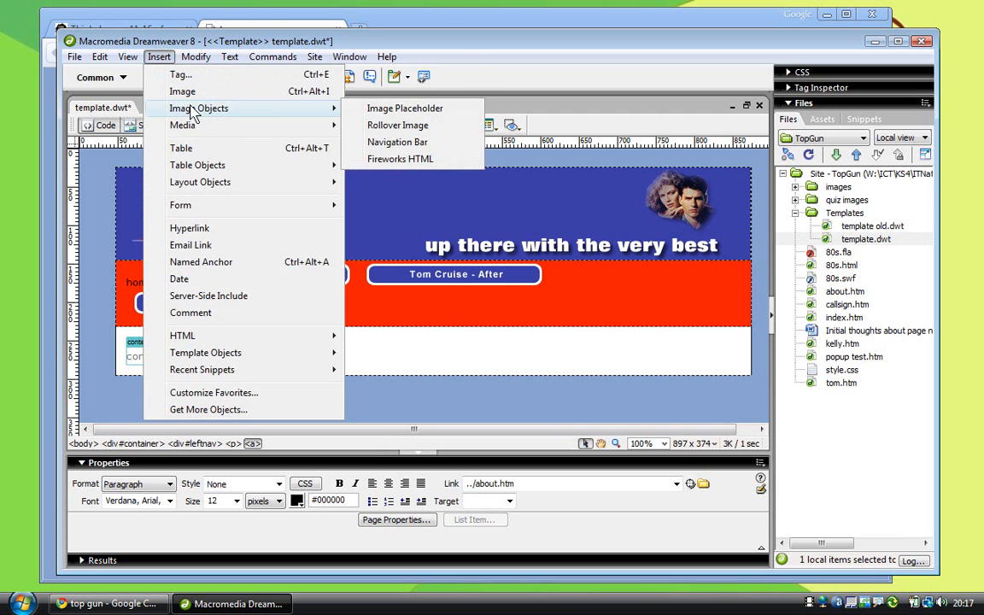
left_click(413, 127)
left_click(597, 281)
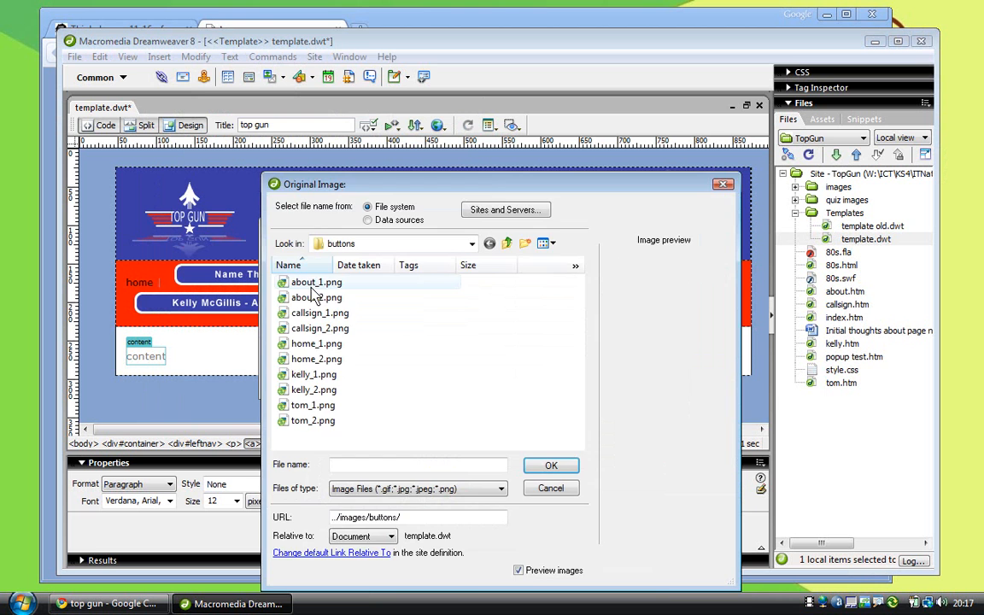
double_click(314, 283)
Step: Set about_2.png as the rollover image and "More about the movie - Top Gun" as its alternate text
left_click(592, 301)
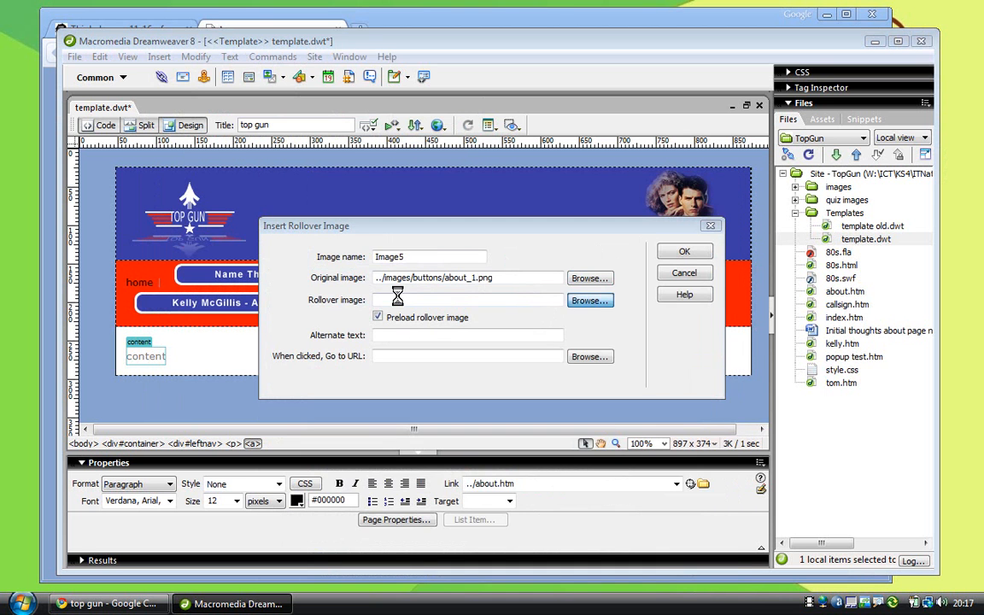
double_click(315, 298)
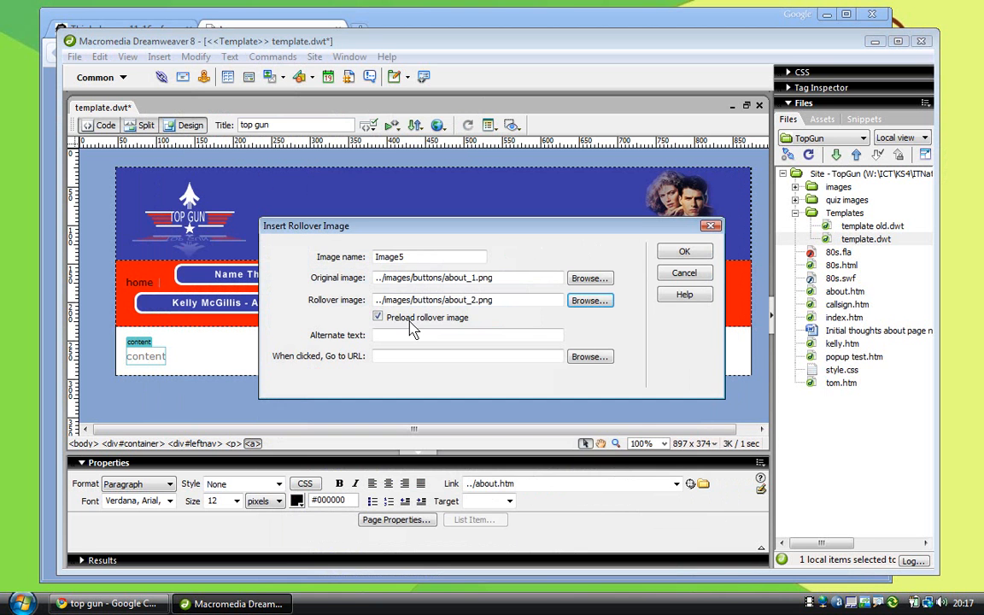
left_click(429, 336)
type("M")
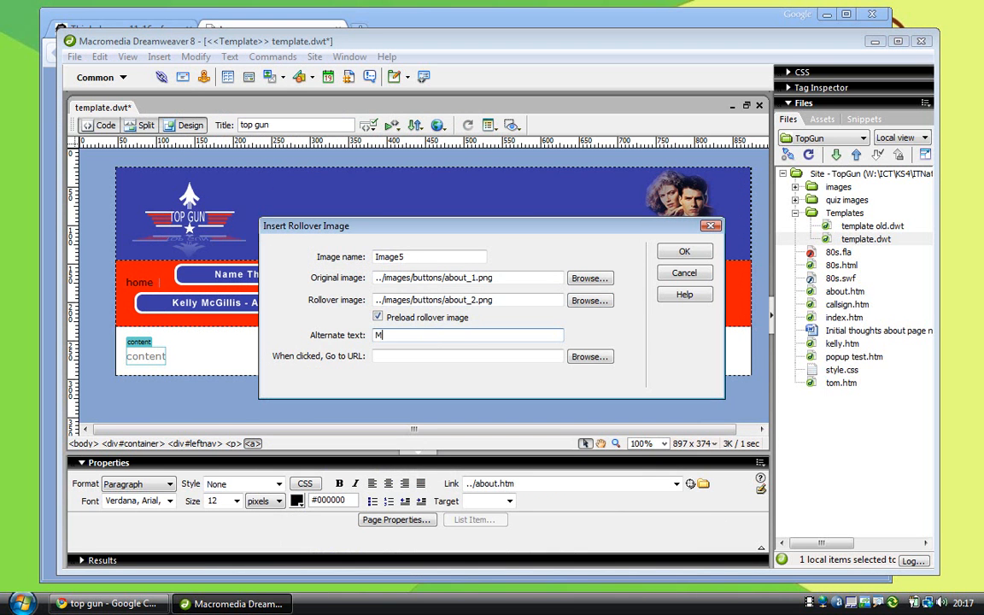
type("ore about the movie - Top Gun")
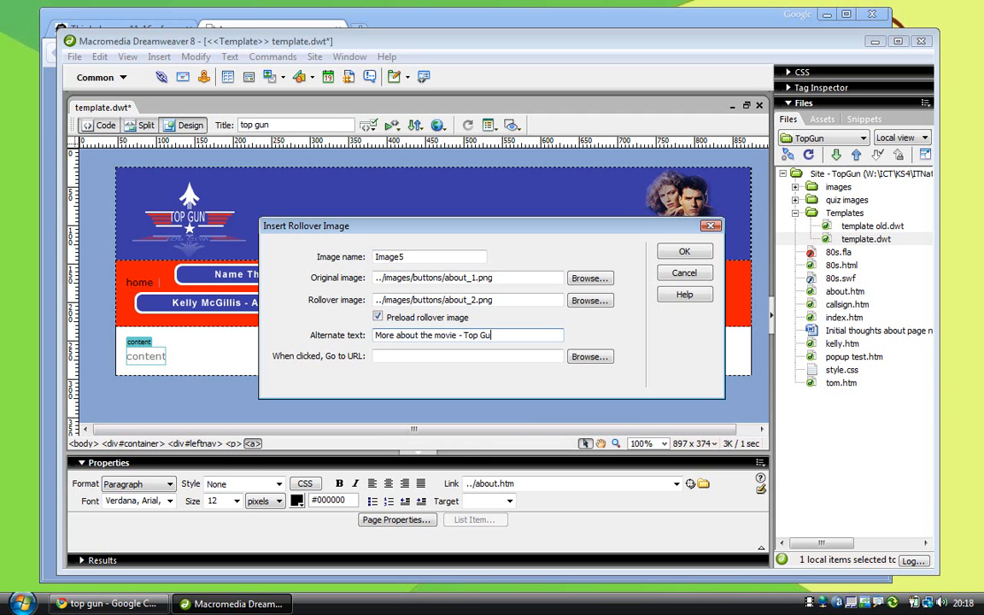
Step: Link the rollover image to about.htm and insert it before the Name That Callsign button
left_click(603, 363)
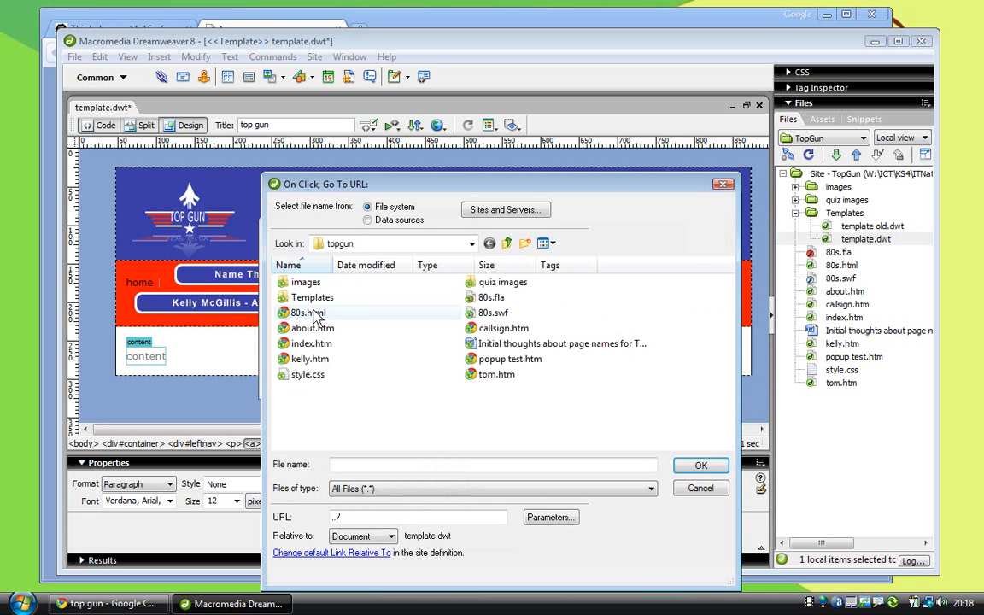
left_click(313, 330)
double_click(313, 330)
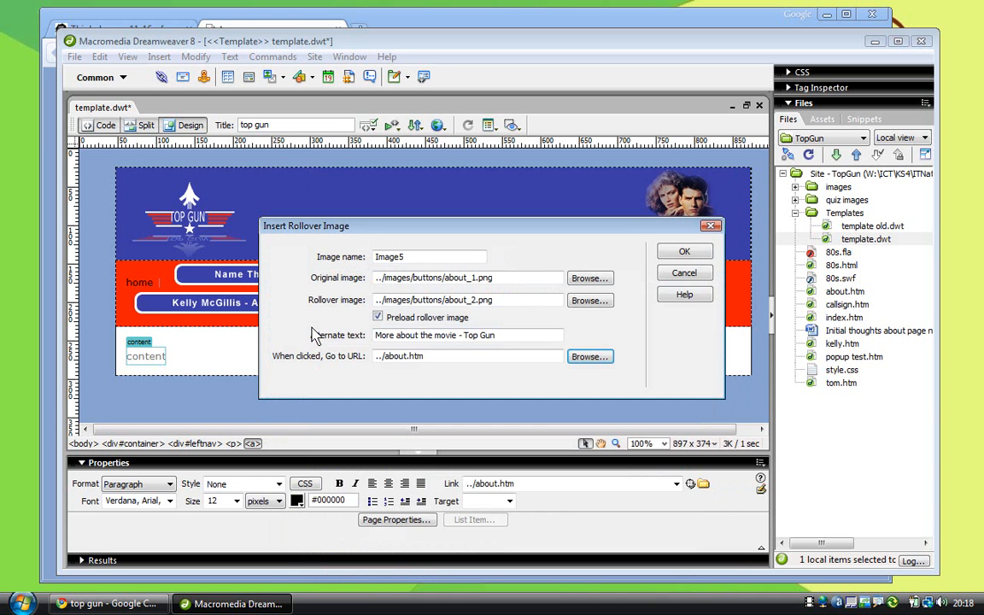
left_click(685, 252)
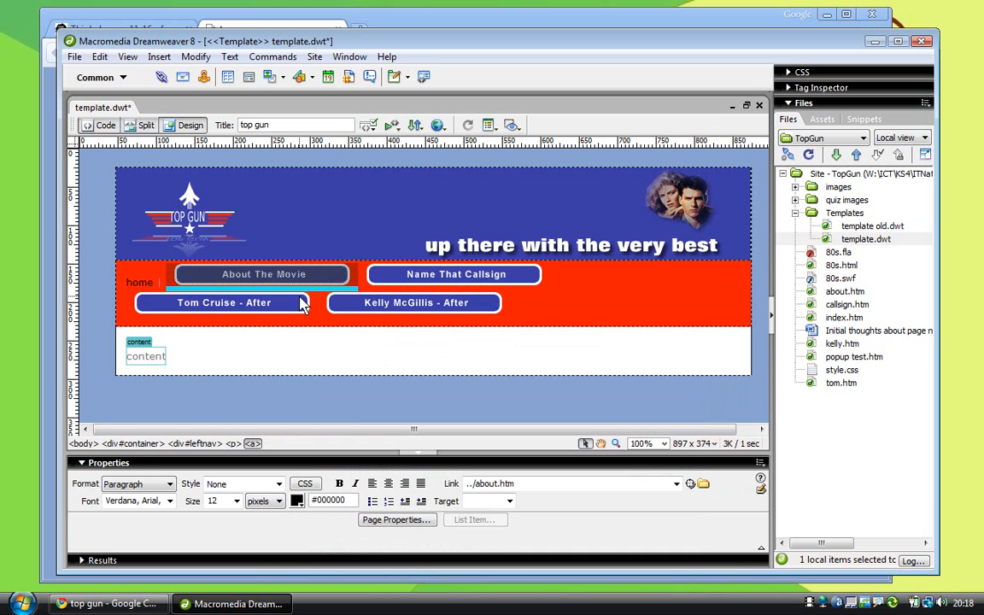
Step: Delete the "home" text link and the separator between it and the About The Movie button
key("Left")
key("shift+Left")
key("shift+Left")
key("shift+Left")
key("shift+Left")
key("shift+Left")
key("shift+Left")
key("shift+Left")
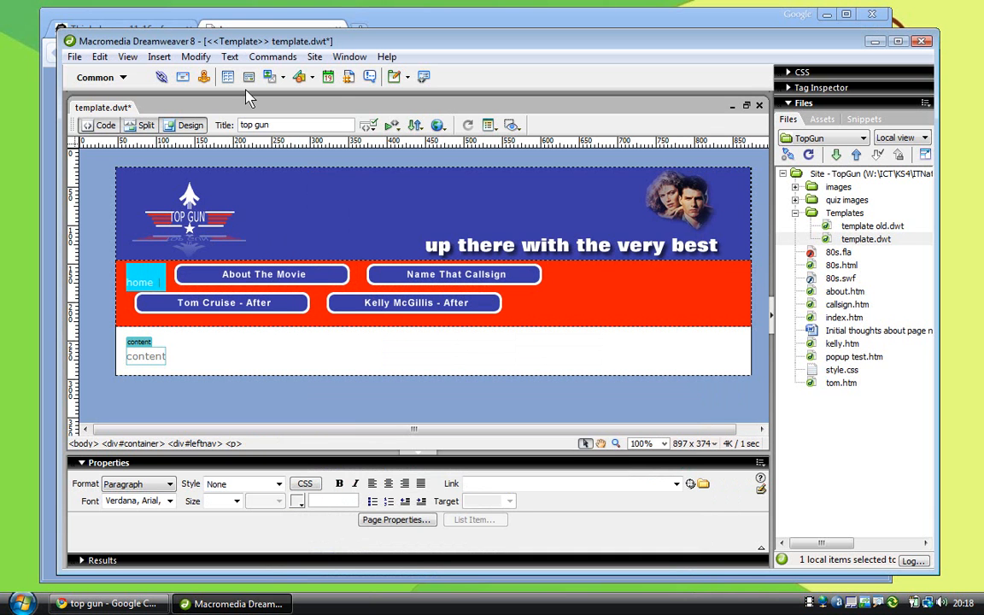
left_click(159, 57)
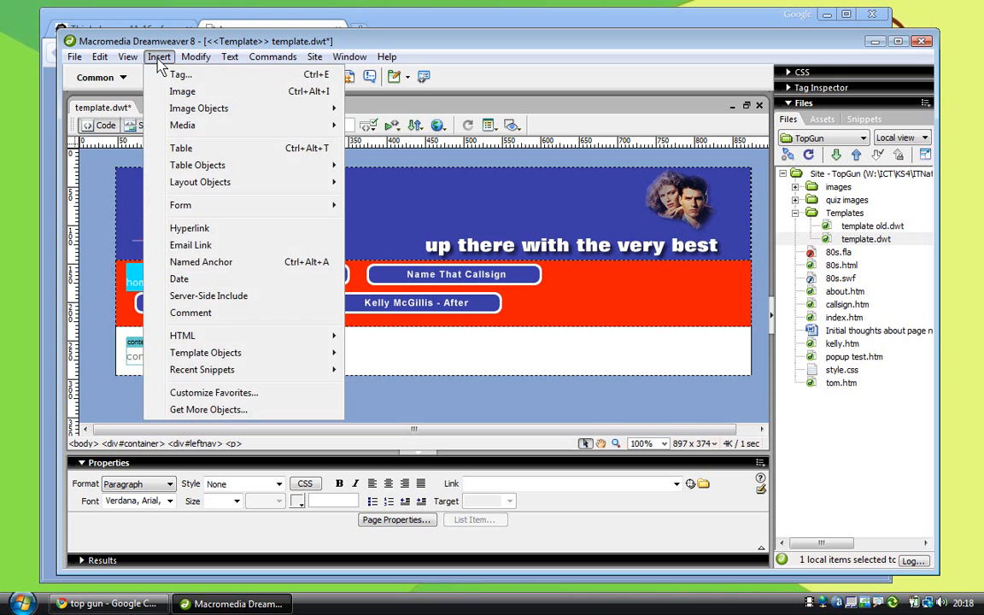
left_click(188, 42)
key("Delete")
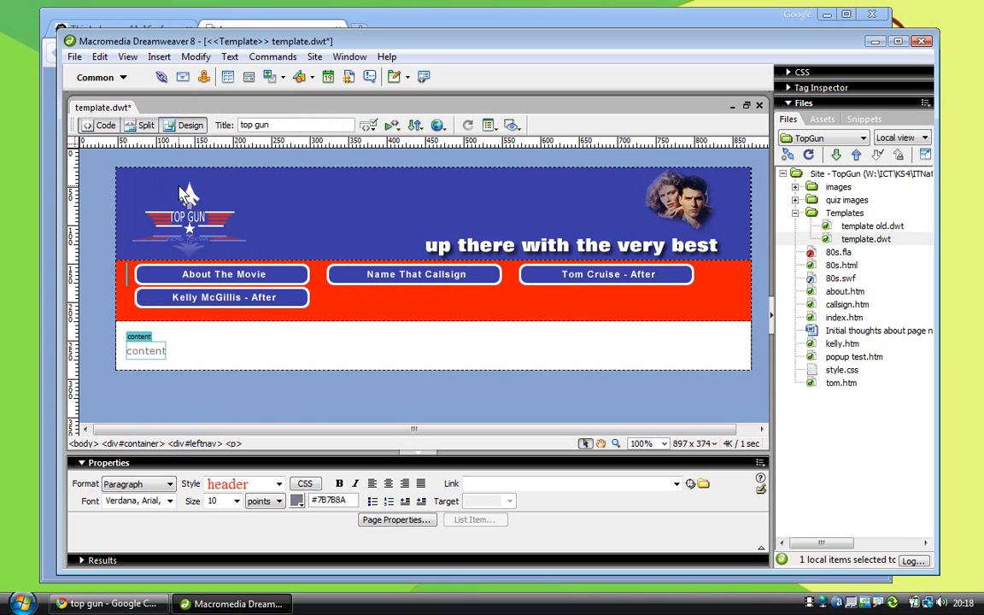
Step: Start a rollover image in the deleted home link's place, with home_1.png as original and home_2.png as rollover image
left_click(159, 56)
mouse_move(197, 105)
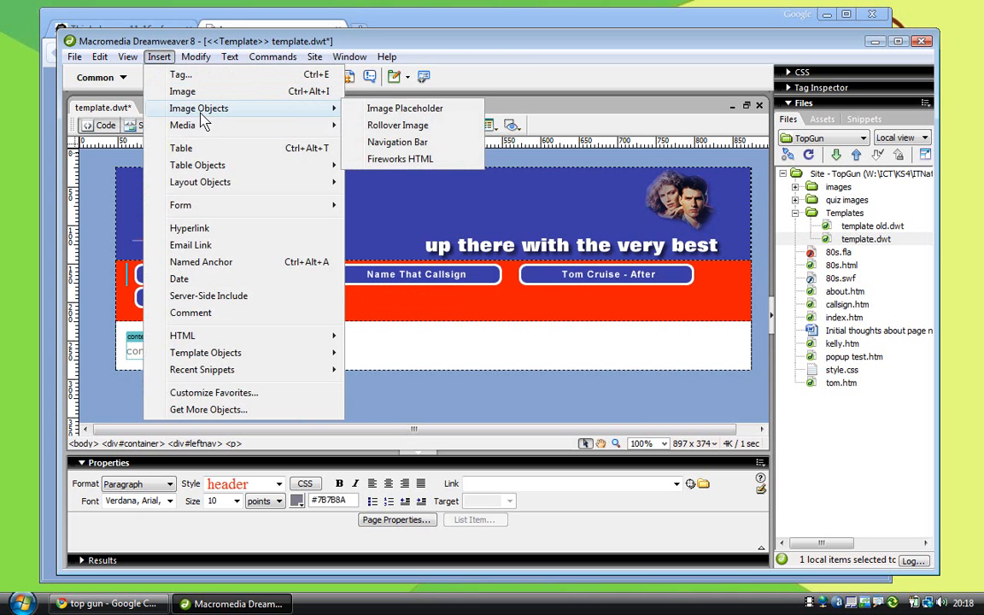
left_click(432, 127)
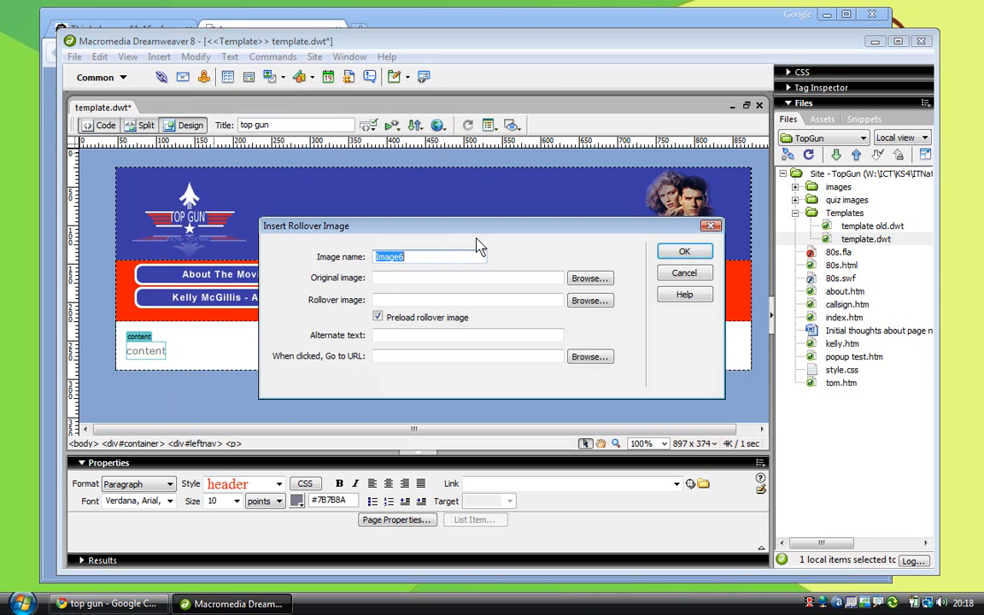
left_click(589, 278)
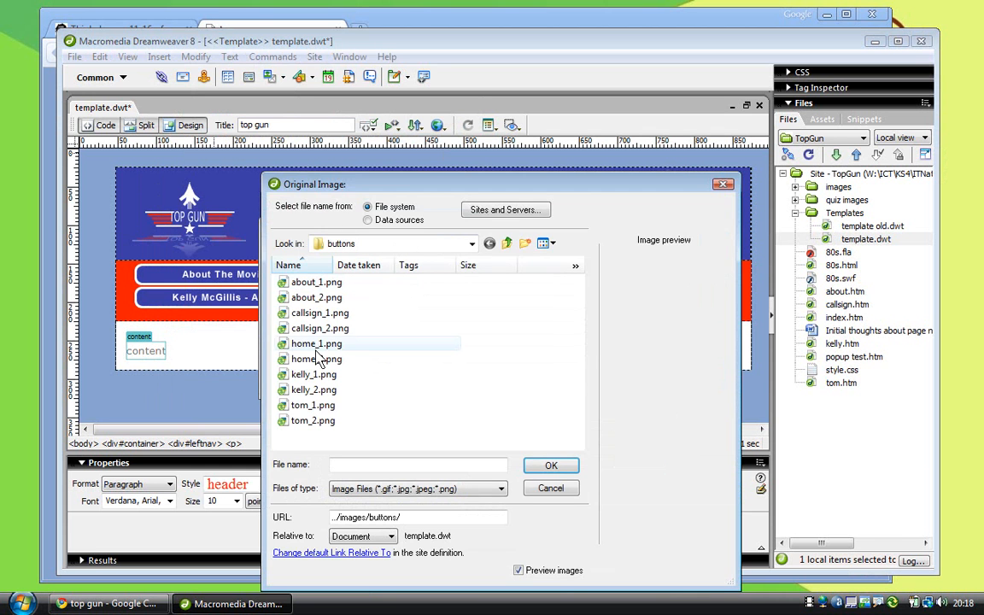
double_click(323, 340)
left_click(590, 300)
double_click(369, 359)
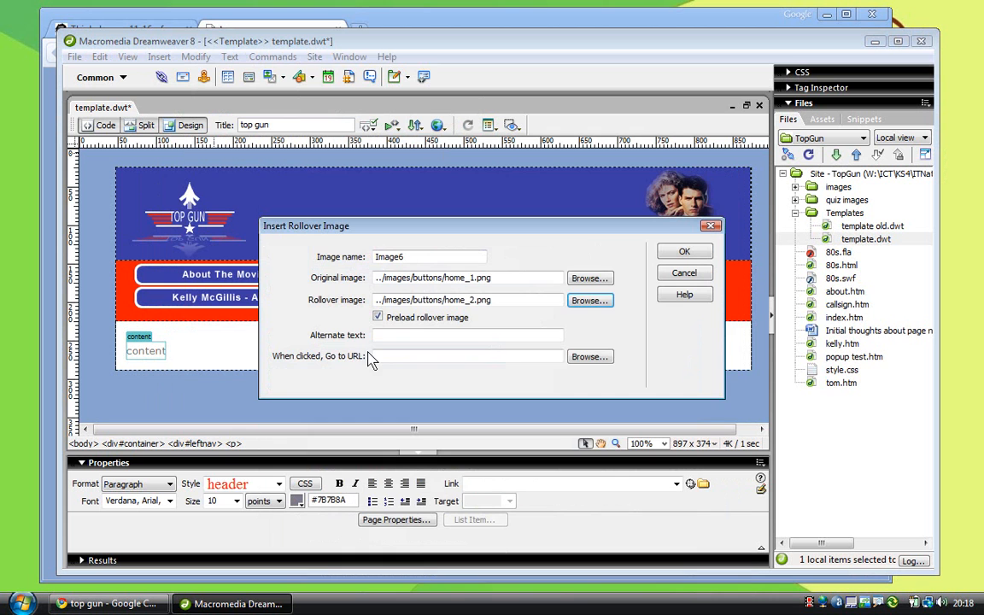
Step: Set the home rollover image's alternate text to "Top Gun - Up there with the very best!"
left_click(539, 338)
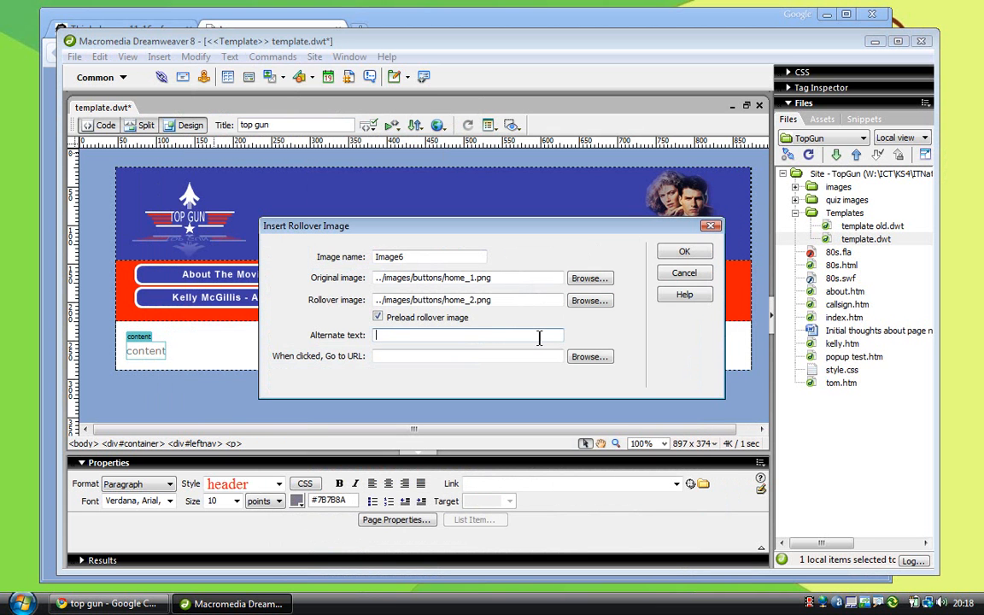
type("Top Gun")
left_click_drag(537, 222, 509, 290)
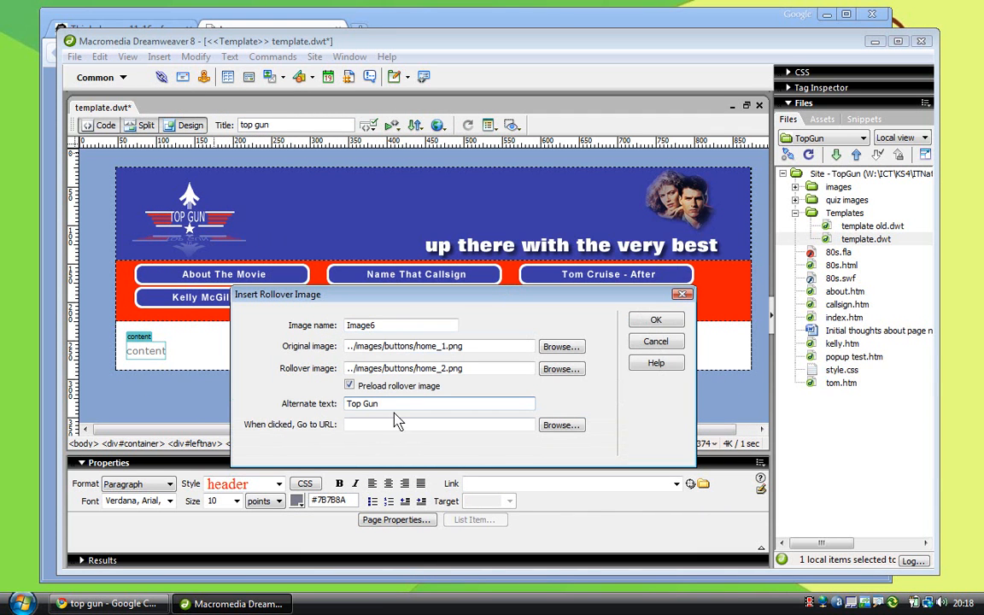
type("- Up  there with the very best!")
Step: Link the home rollover image to index.htm and insert it before the About The Movie button
left_click(561, 424)
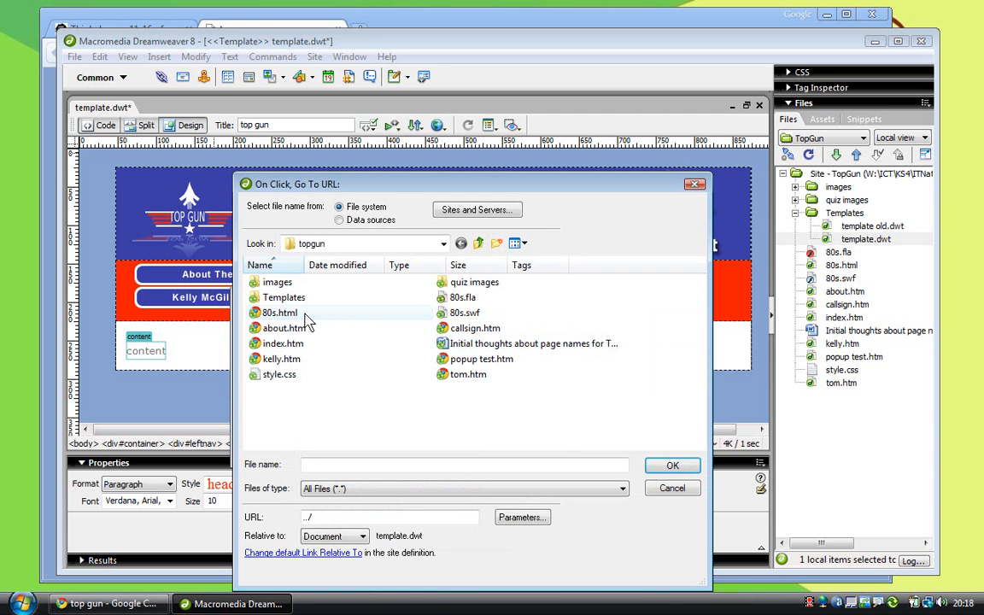
left_click_drag(422, 189, 511, 141)
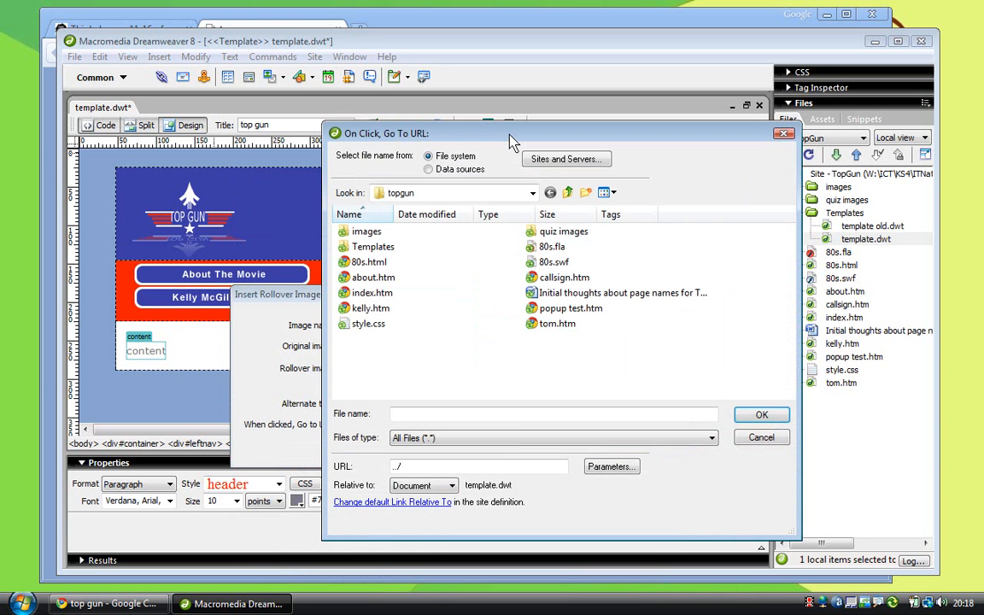
left_click(366, 294)
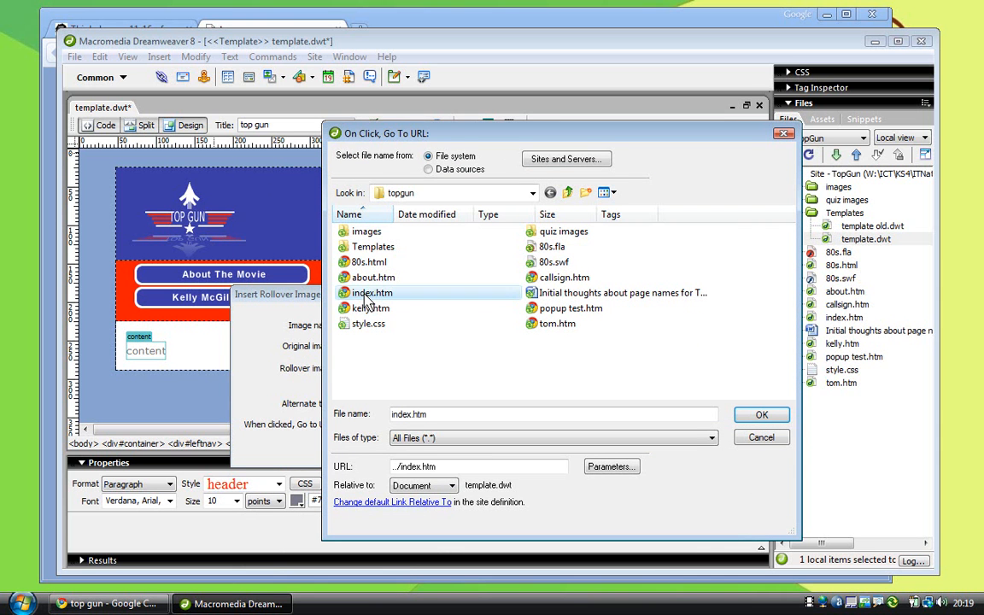
left_click(761, 418)
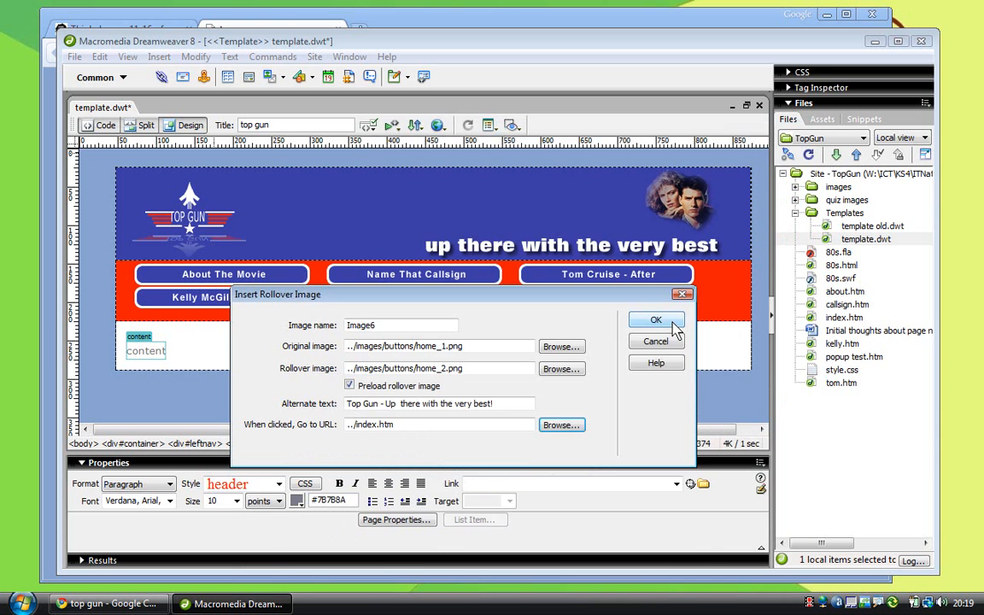
left_click(673, 321)
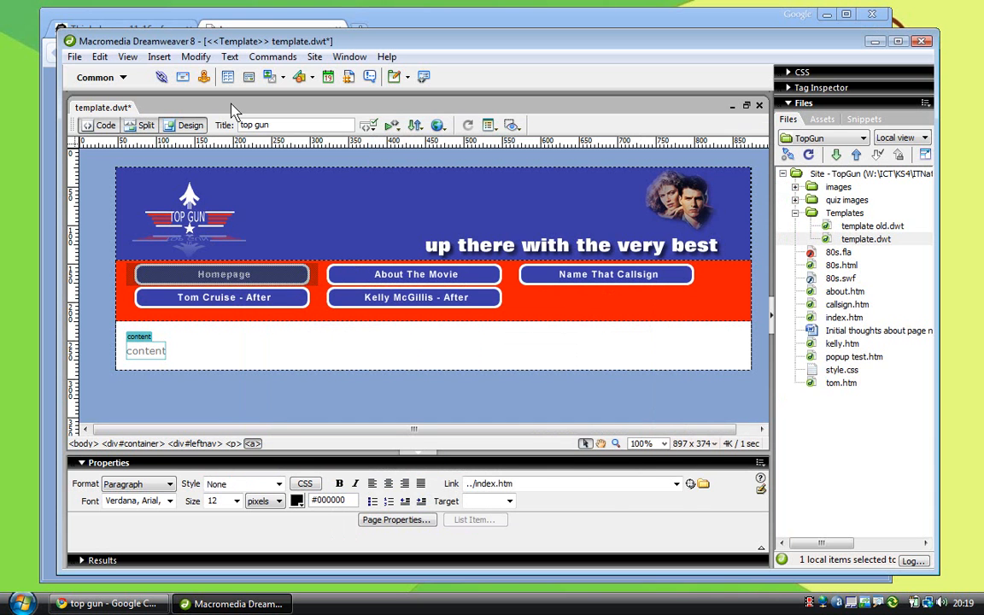
Step: Save the template, update all pages based on it, and close the template document
left_click(74, 56)
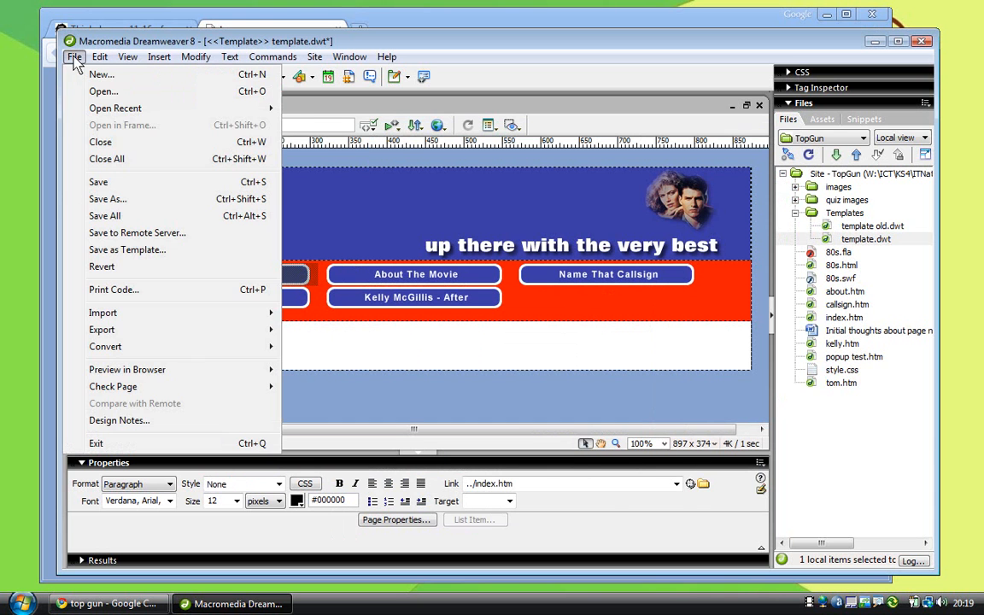
left_click(120, 181)
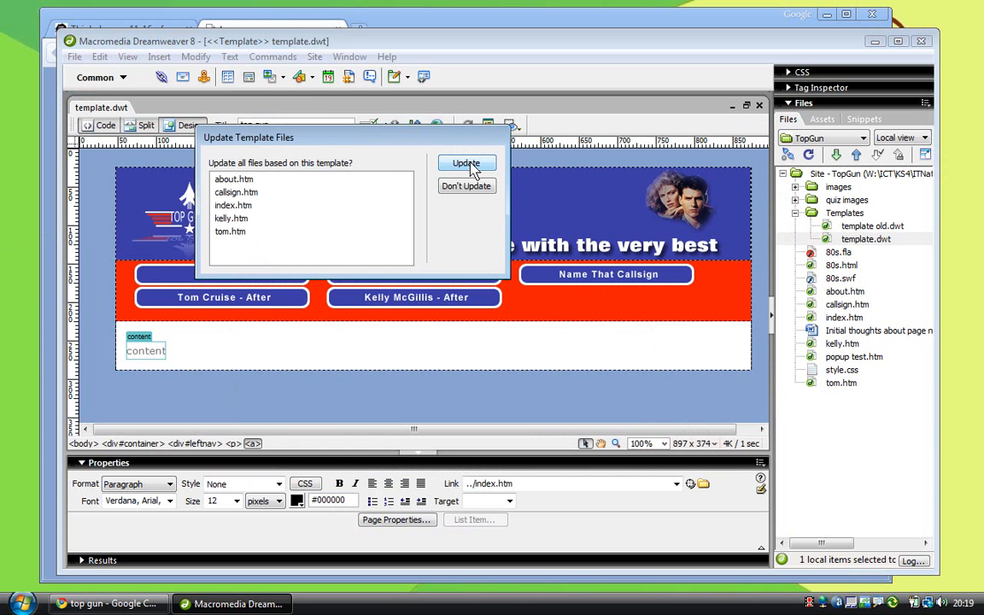
left_click(466, 164)
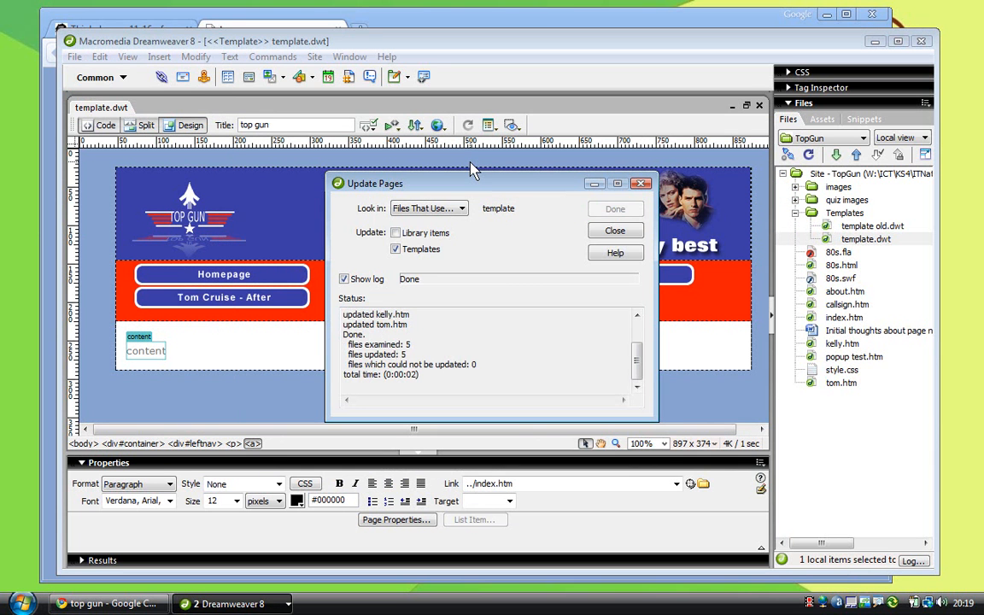
left_click(618, 229)
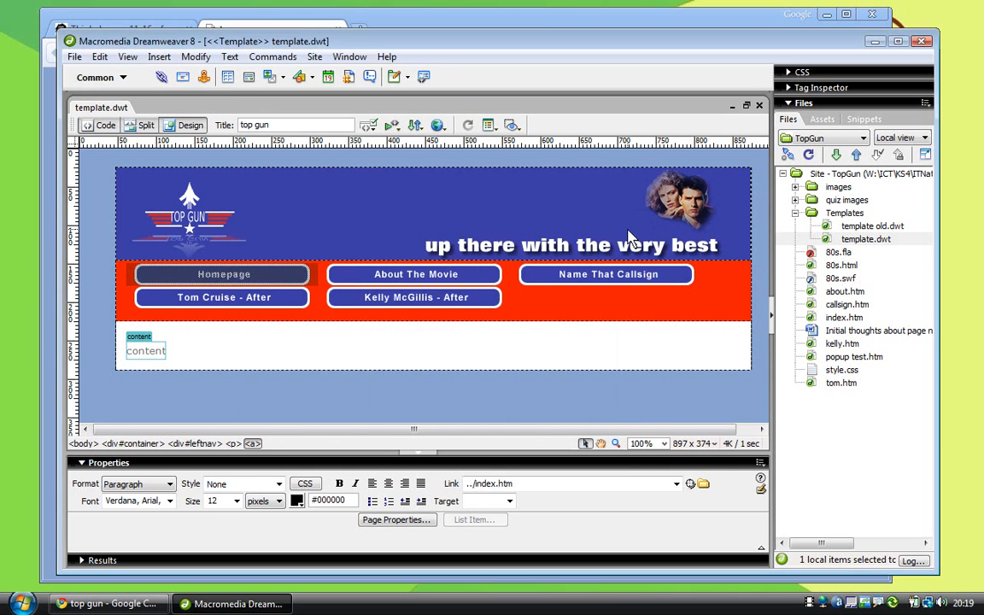
left_click(758, 106)
Step: Switch to Chrome, reload the Top Gun homepage and test the About The Movie, Name That Callsign, Tom Cruise and Kelly McGillis buttons
left_click(569, 19)
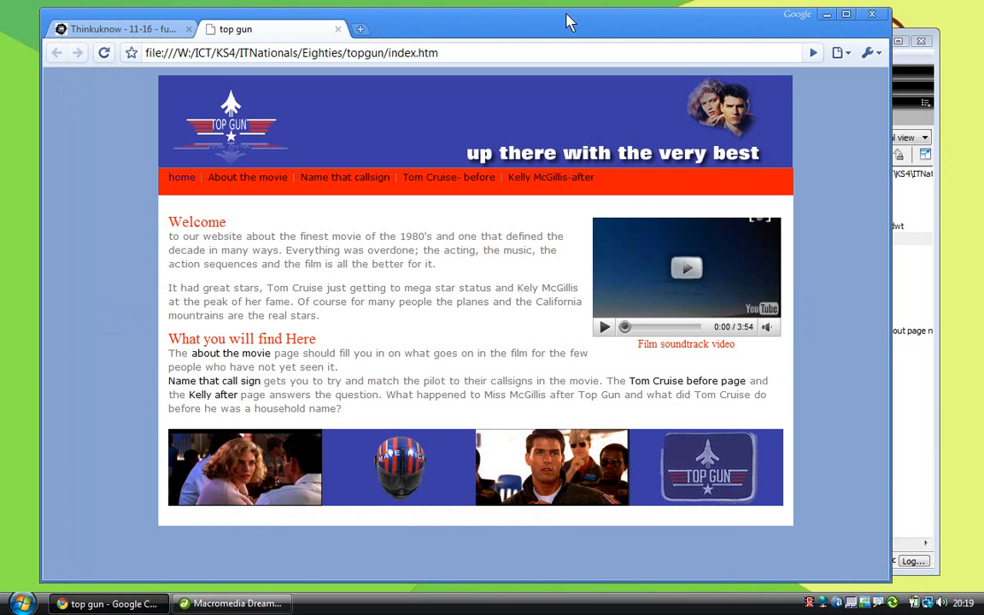
left_click(103, 53)
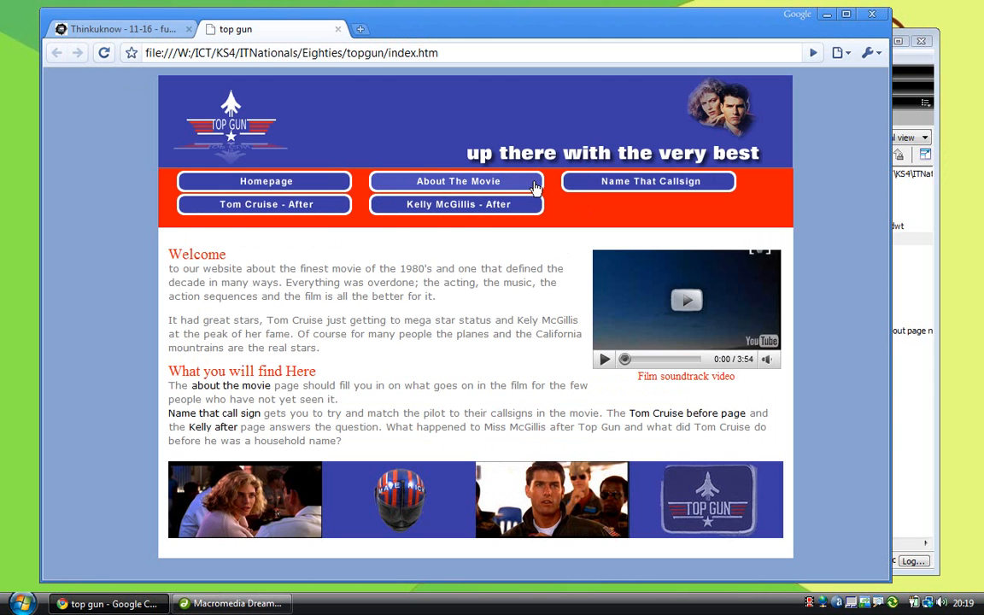
left_click(423, 184)
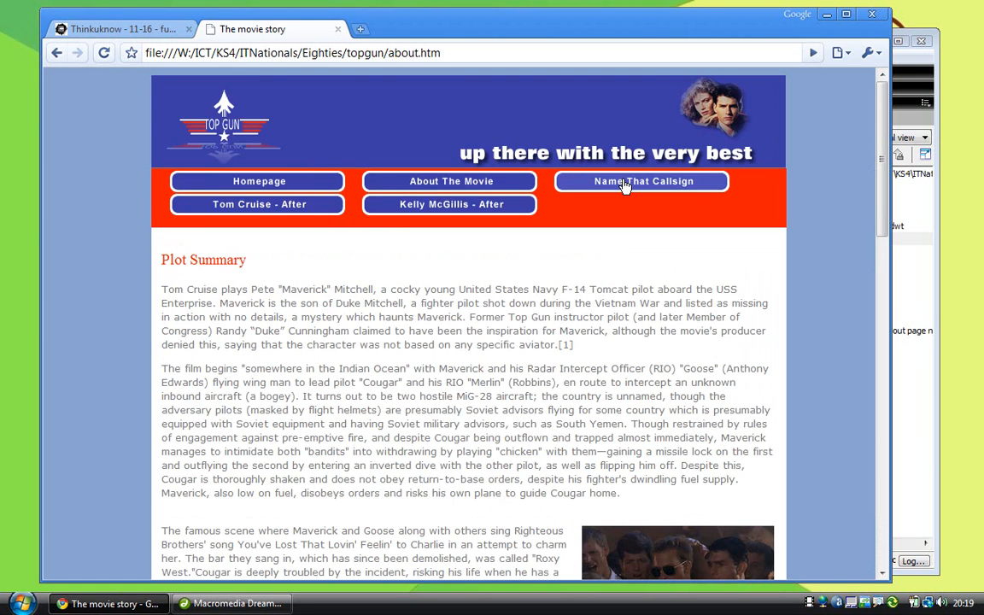
left_click(625, 184)
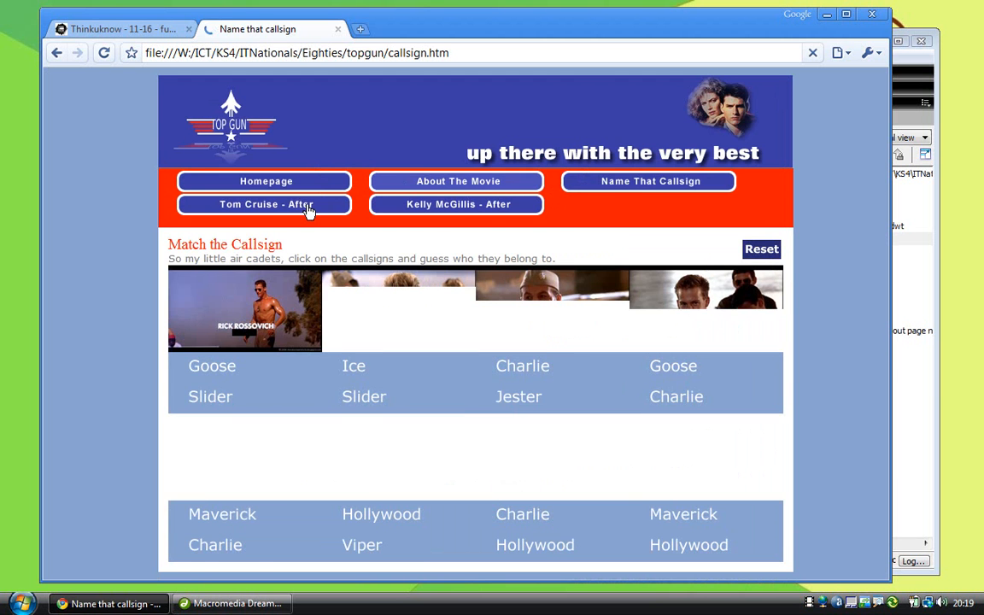
left_click(302, 209)
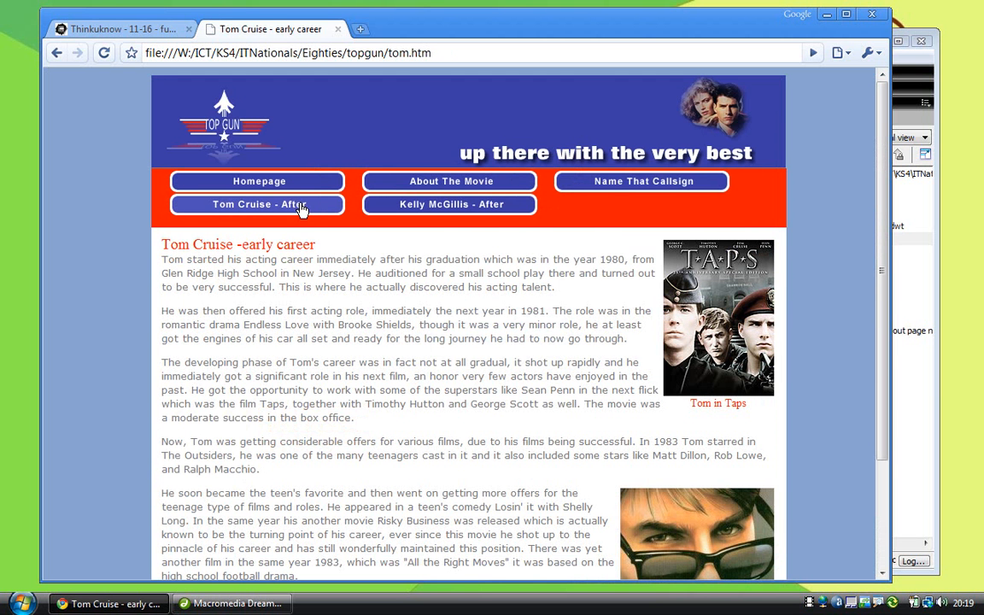
left_click(443, 209)
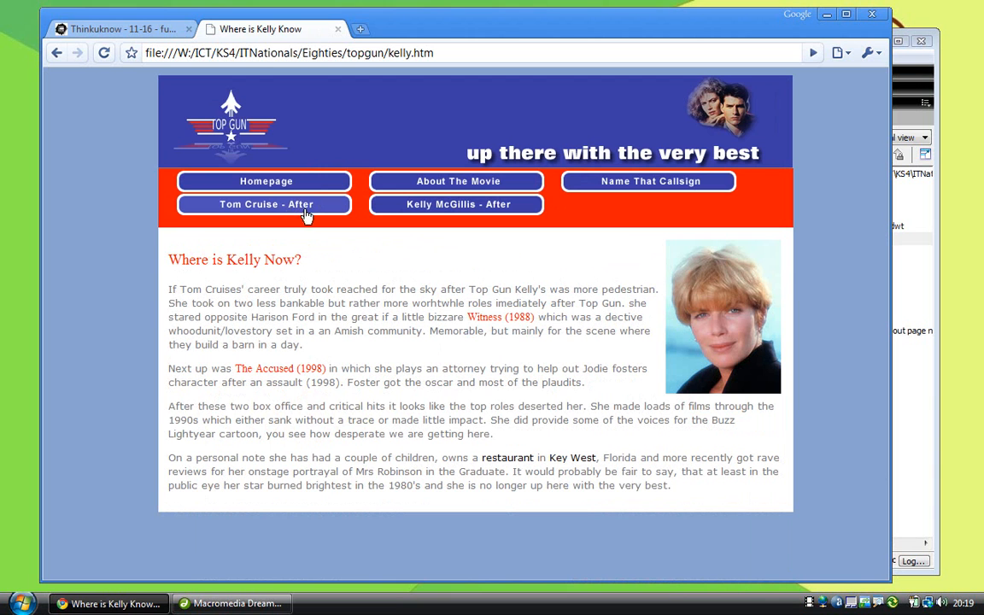